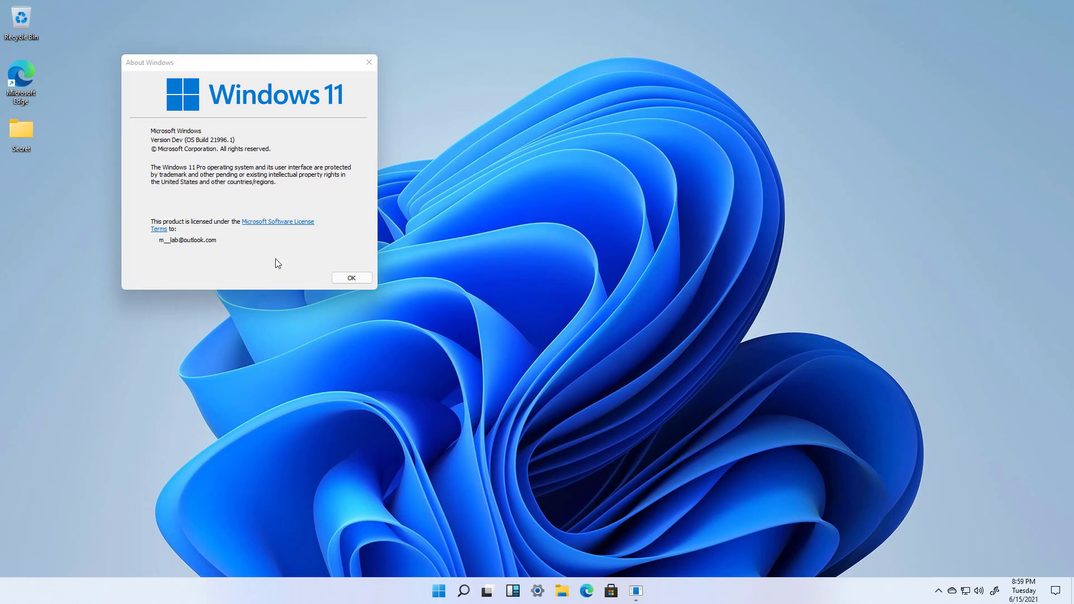
# Close About Windows, open Start, and flip between pinned-app pages with the page dots and scroll wheel.
pyautogui.press('Return')
pyautogui.press('super')
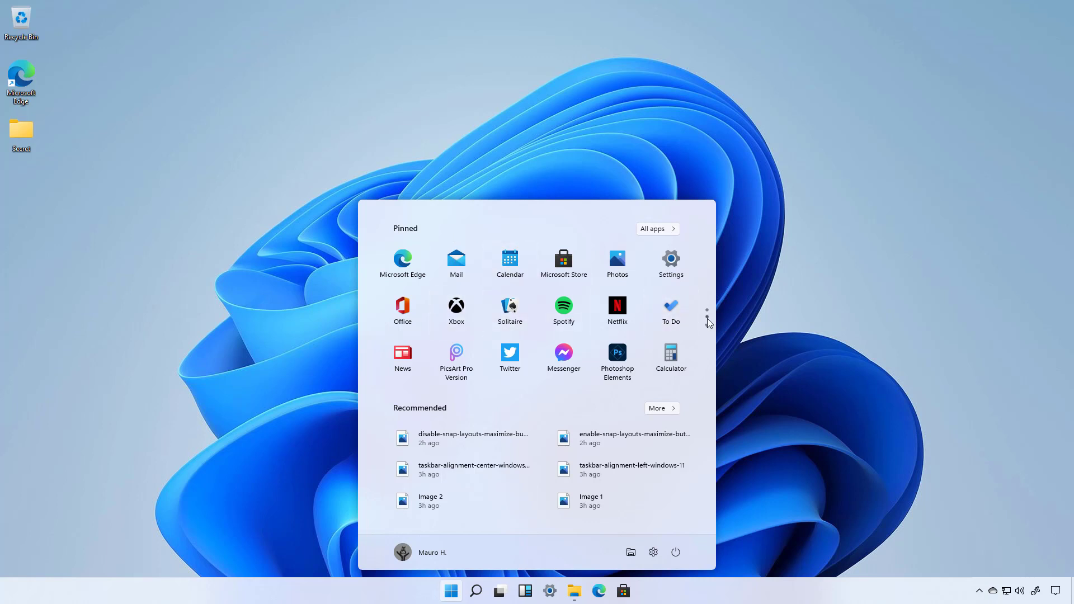
pyautogui.scroll(-1, 621, 321)
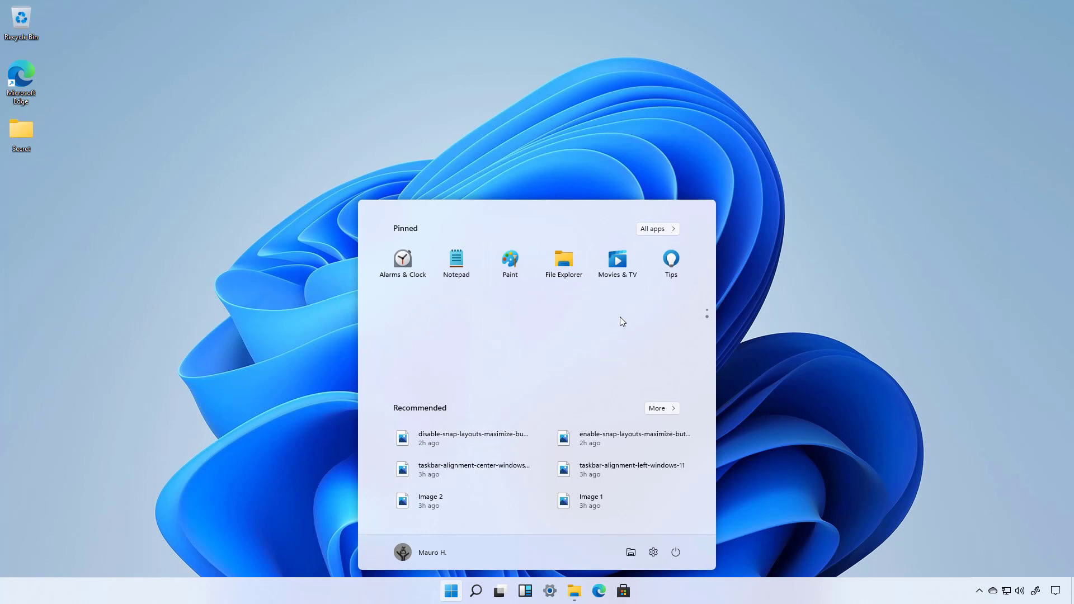
pyautogui.scroll(1, 620, 317)
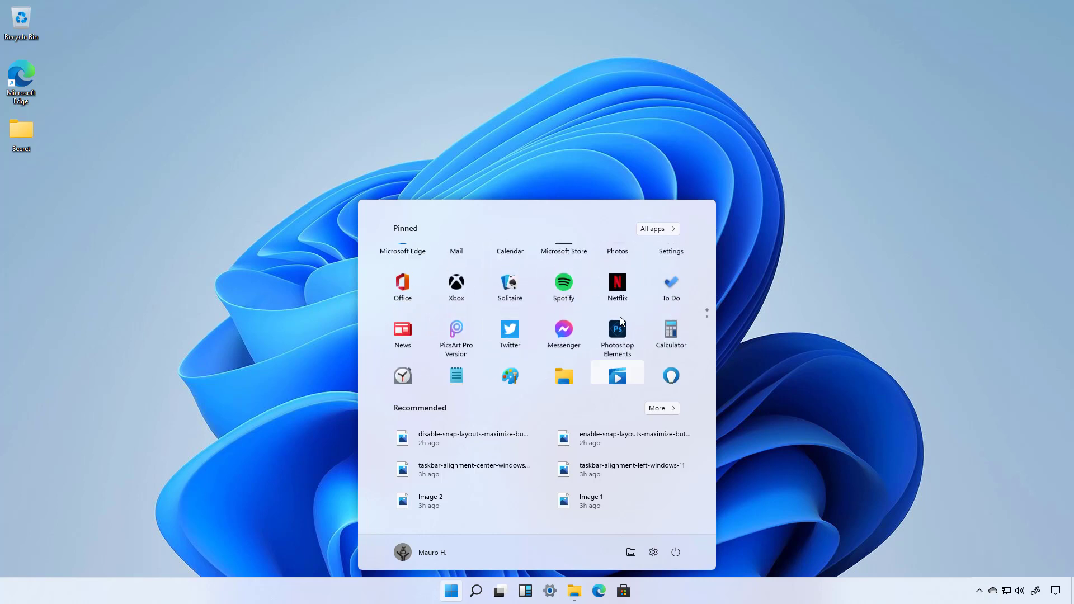
pyautogui.click(707, 317)
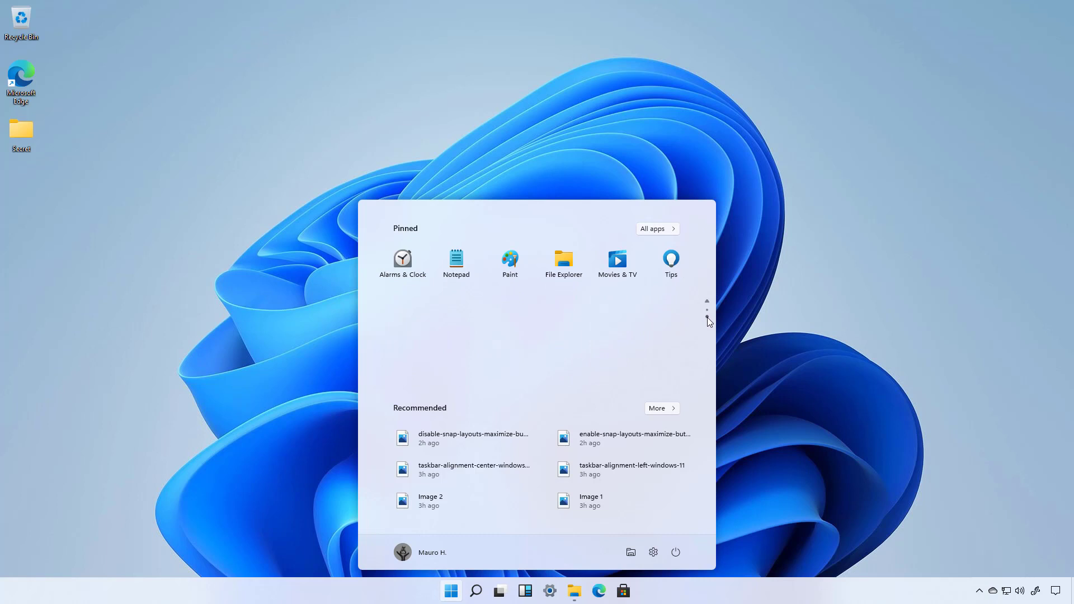
pyautogui.scroll(1, 682, 291)
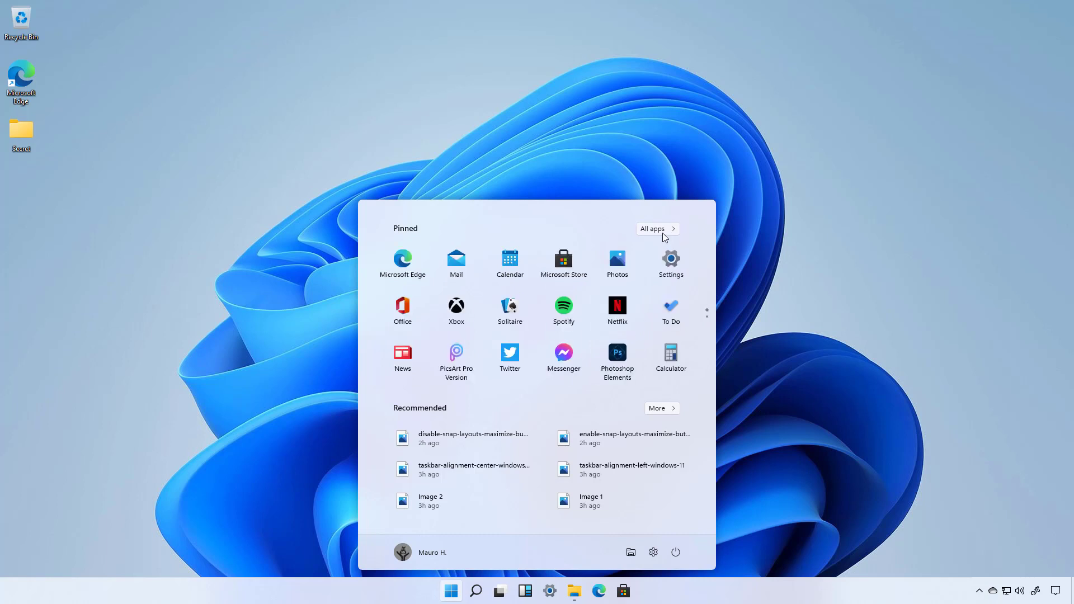
pyautogui.click(662, 231)
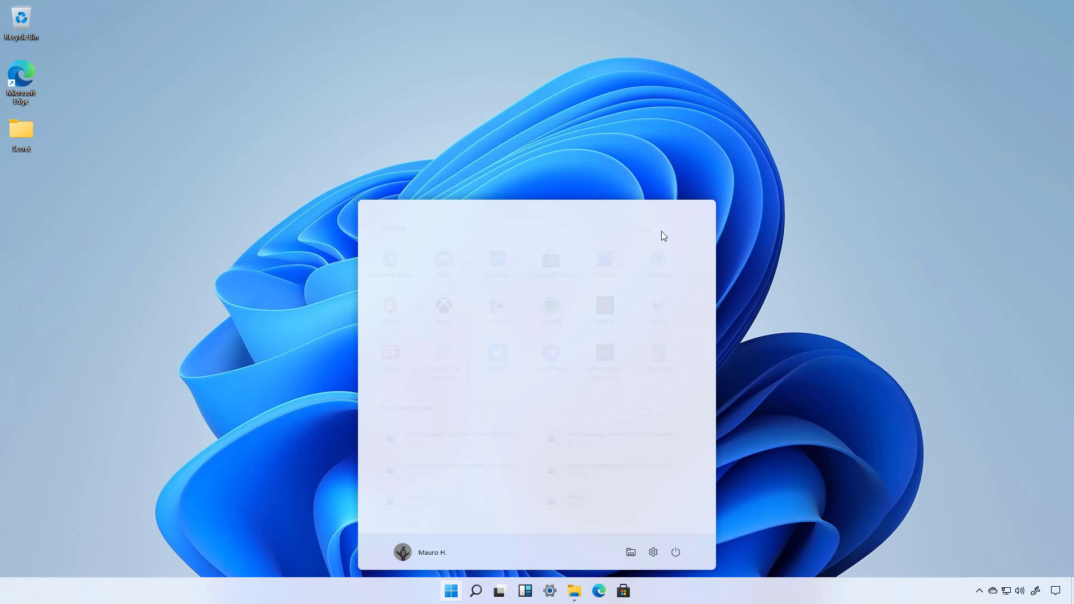
pyautogui.scroll(-4, 576, 319)
pyautogui.scroll(-10, 578, 319)
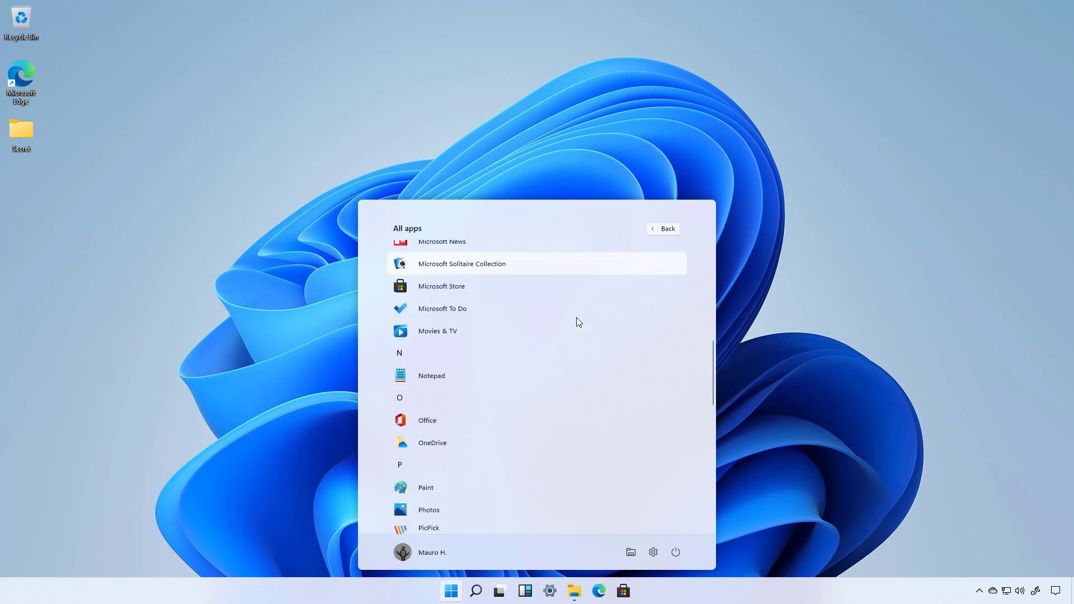
pyautogui.scroll(-2, 576, 318)
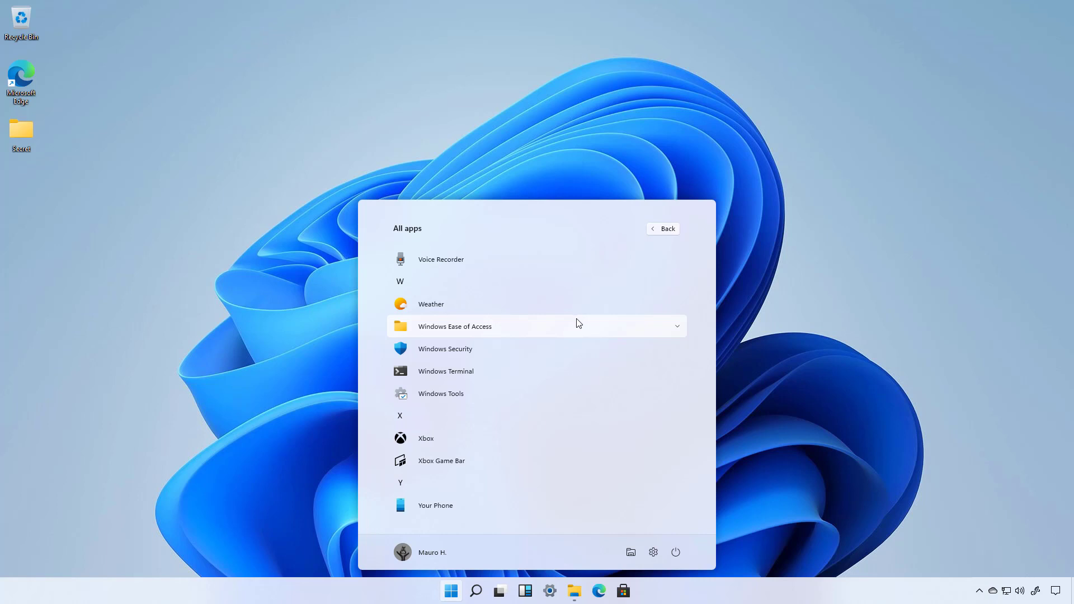
pyautogui.click(577, 324)
pyautogui.click(578, 325)
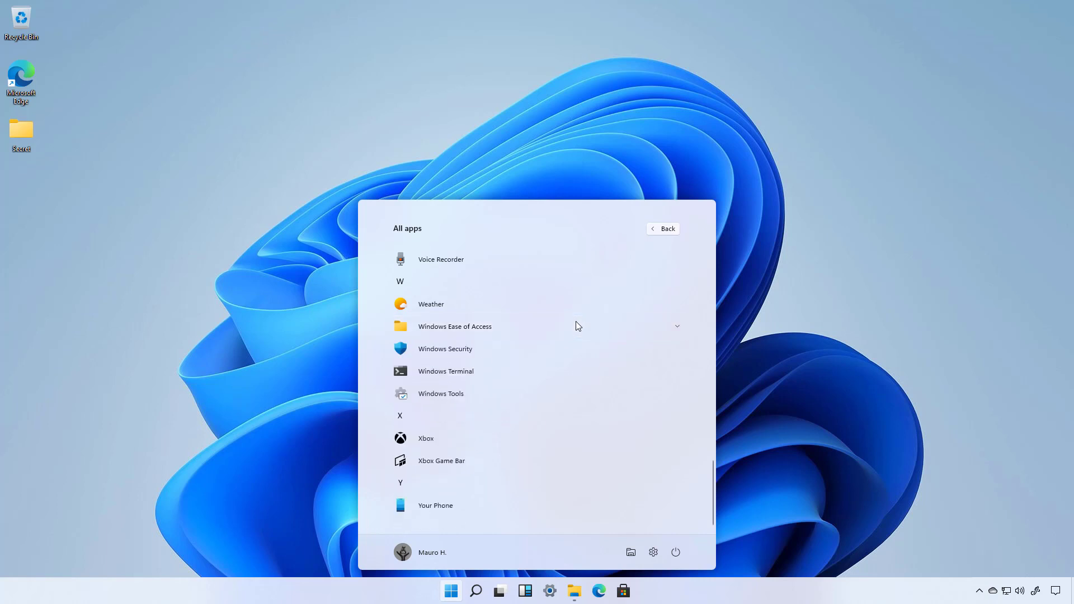
pyautogui.click(428, 417)
pyautogui.click(492, 461)
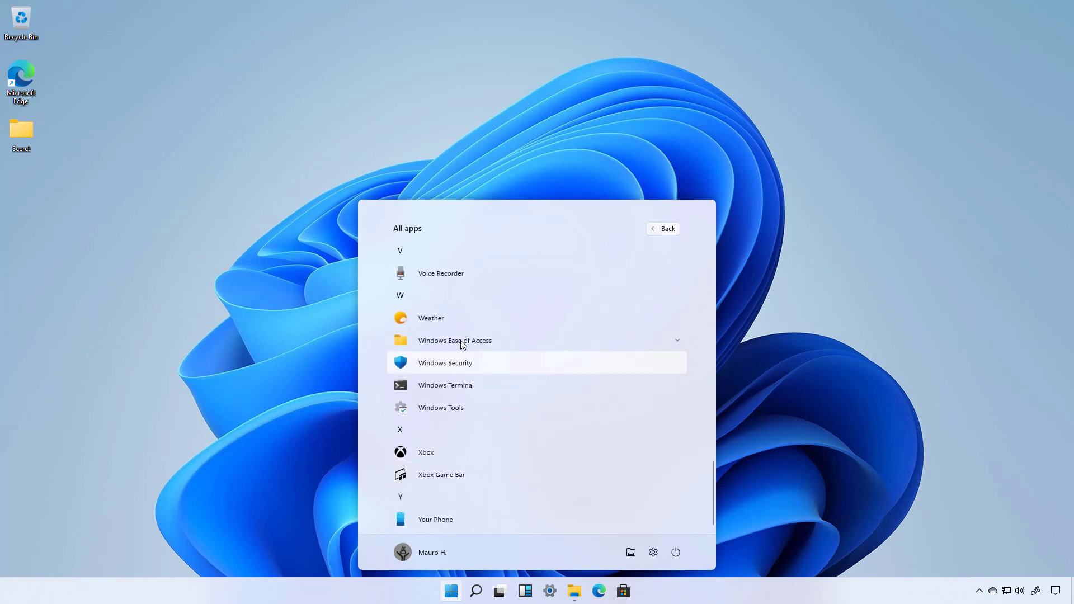
pyautogui.scroll(3, 461, 340)
pyautogui.click(663, 228)
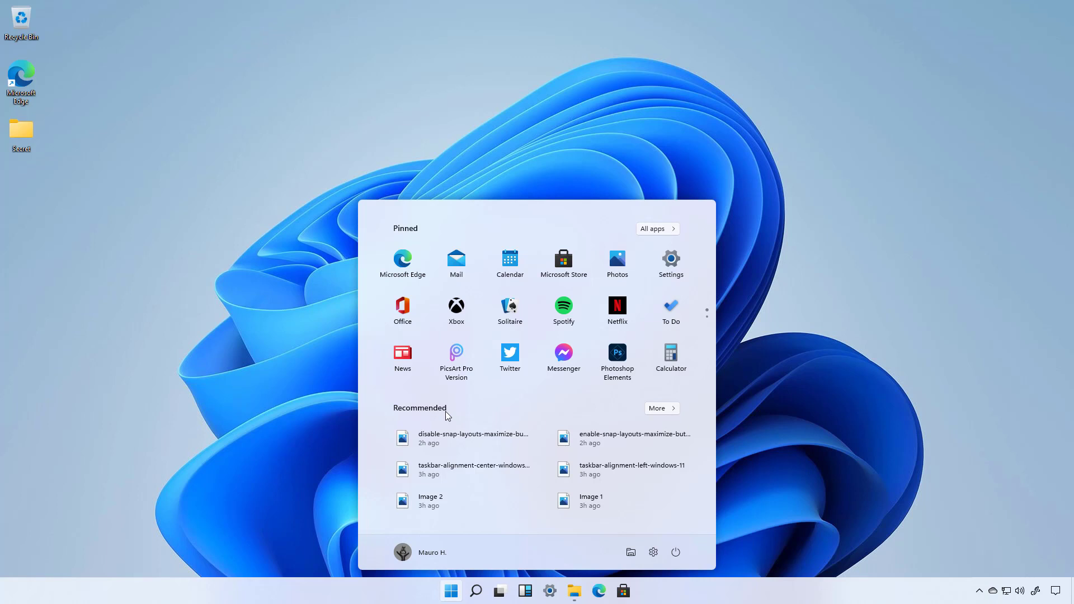
pyautogui.click(663, 410)
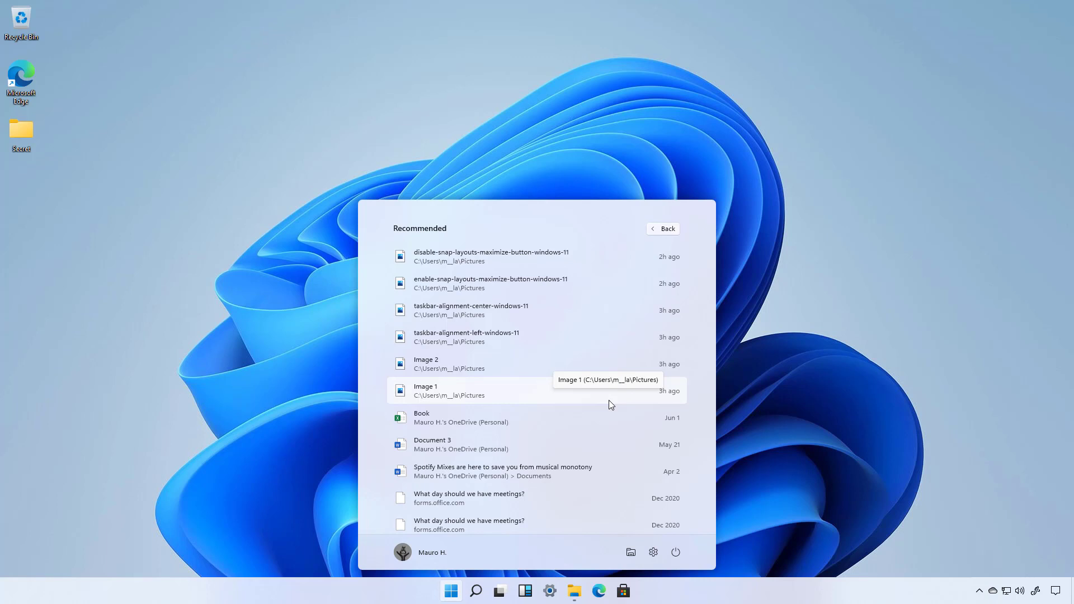
pyautogui.click(664, 229)
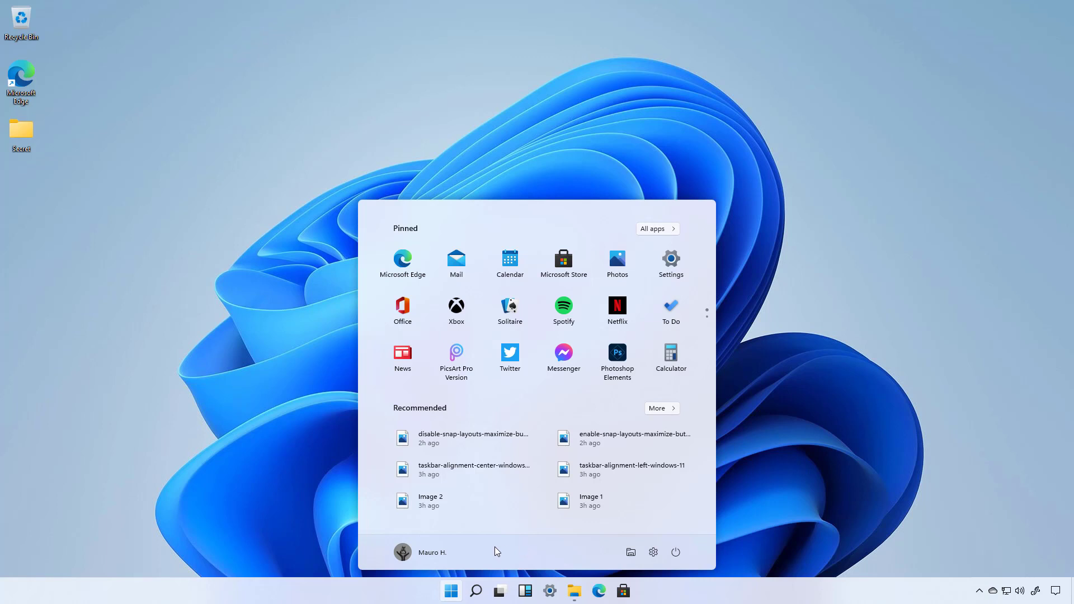
pyautogui.click(423, 553)
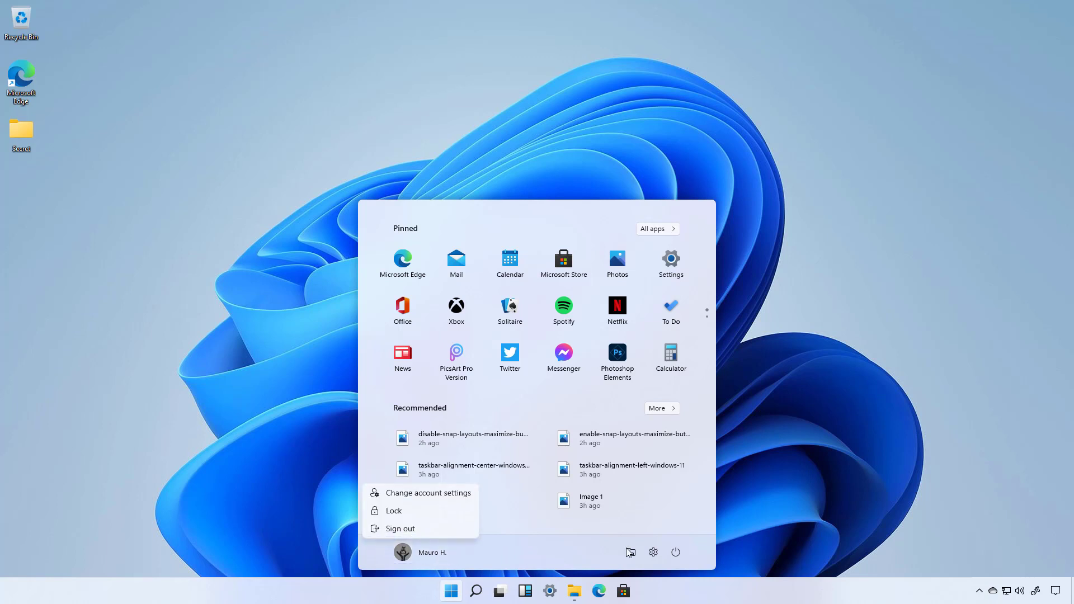
pyautogui.click(555, 557)
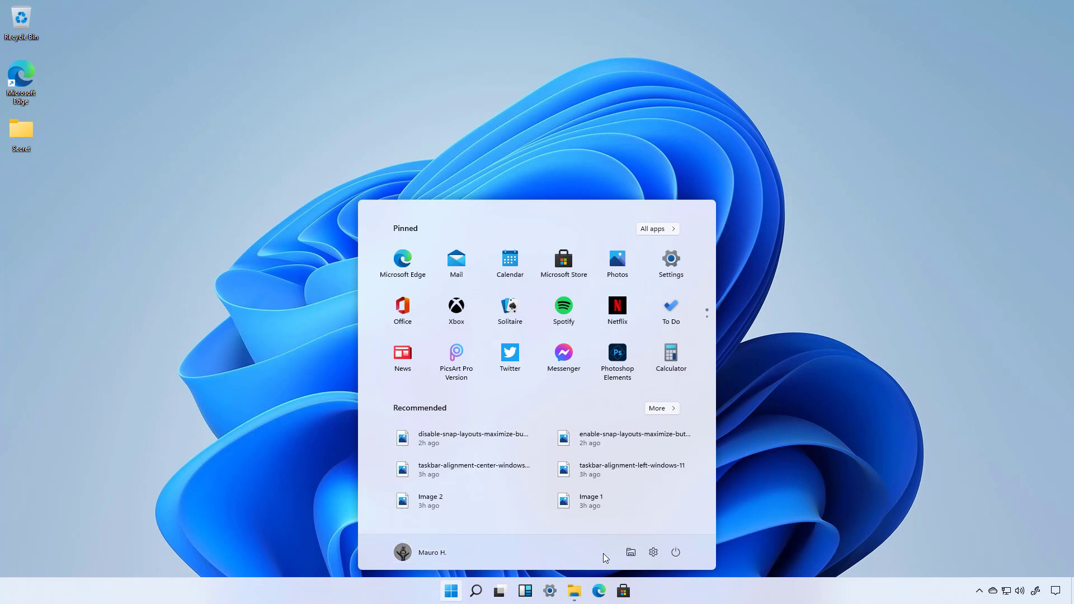
pyautogui.click(678, 554)
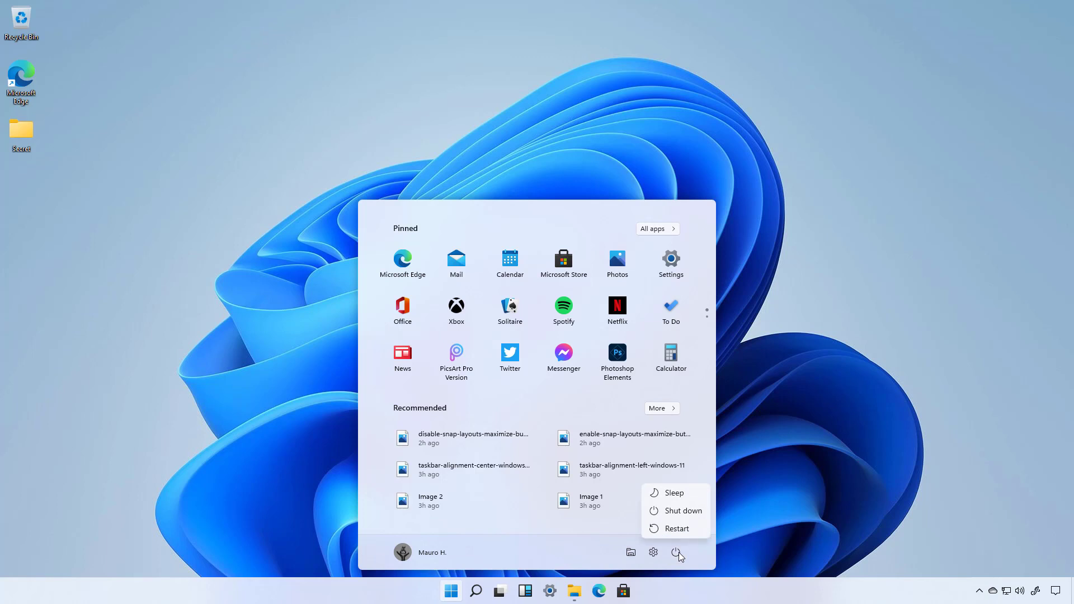
pyautogui.click(541, 556)
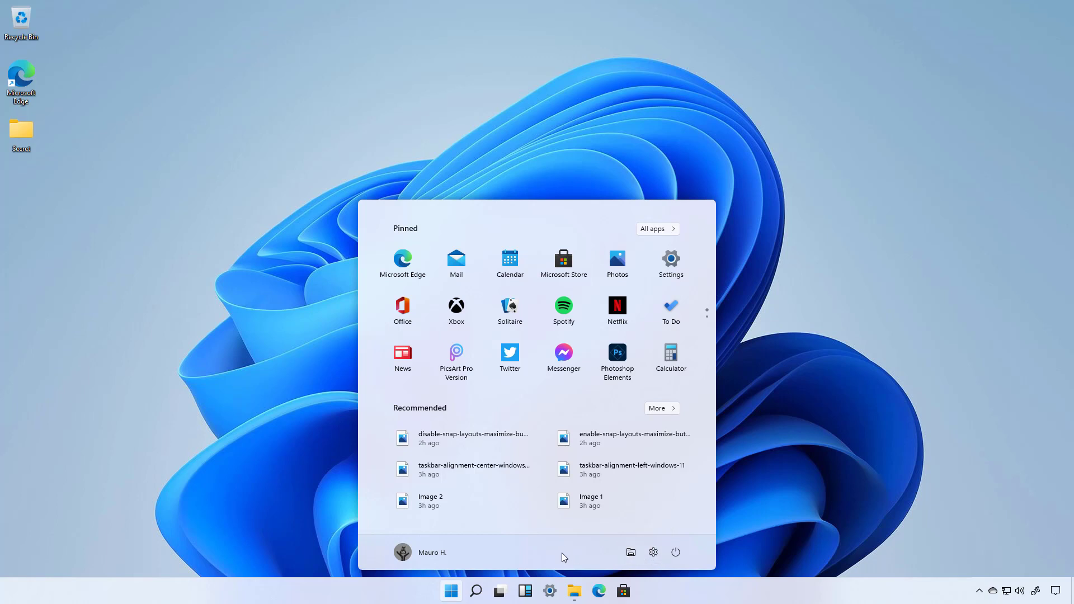
# In Taskbar settings > Start > Folders, turn on the Documents shortcut and check it on Start.
pyautogui.rightClick(701, 595)
pyautogui.click(727, 590)
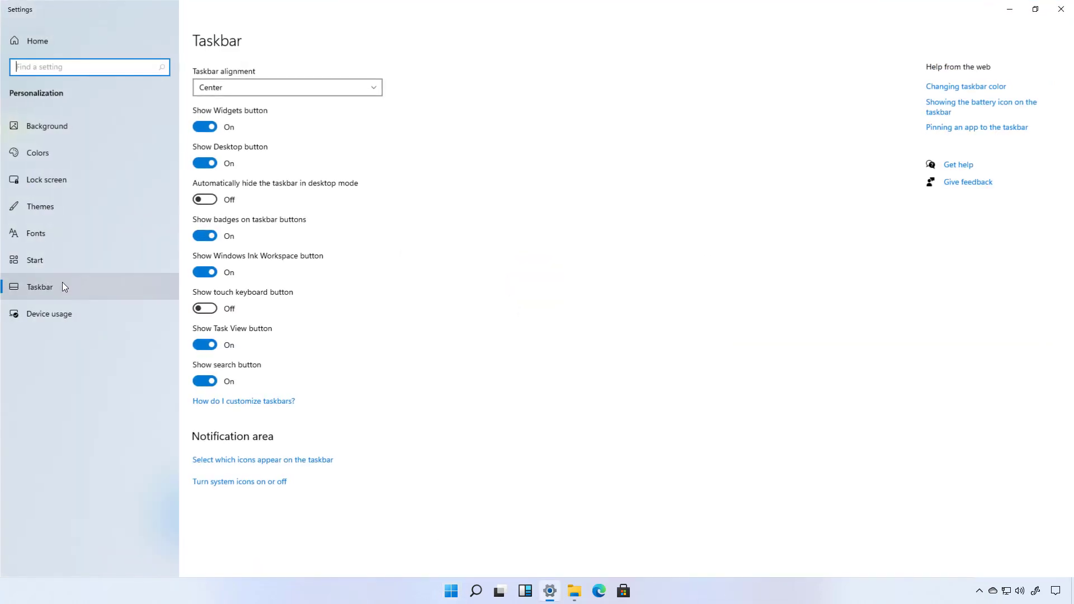
pyautogui.click(48, 268)
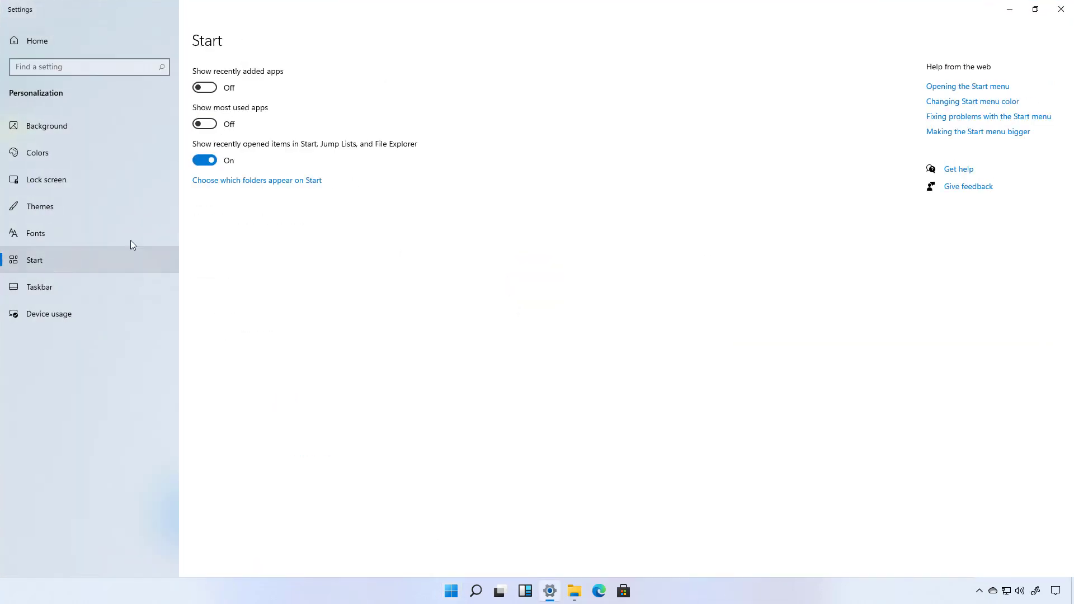
pyautogui.click(273, 180)
pyautogui.click(29, 165)
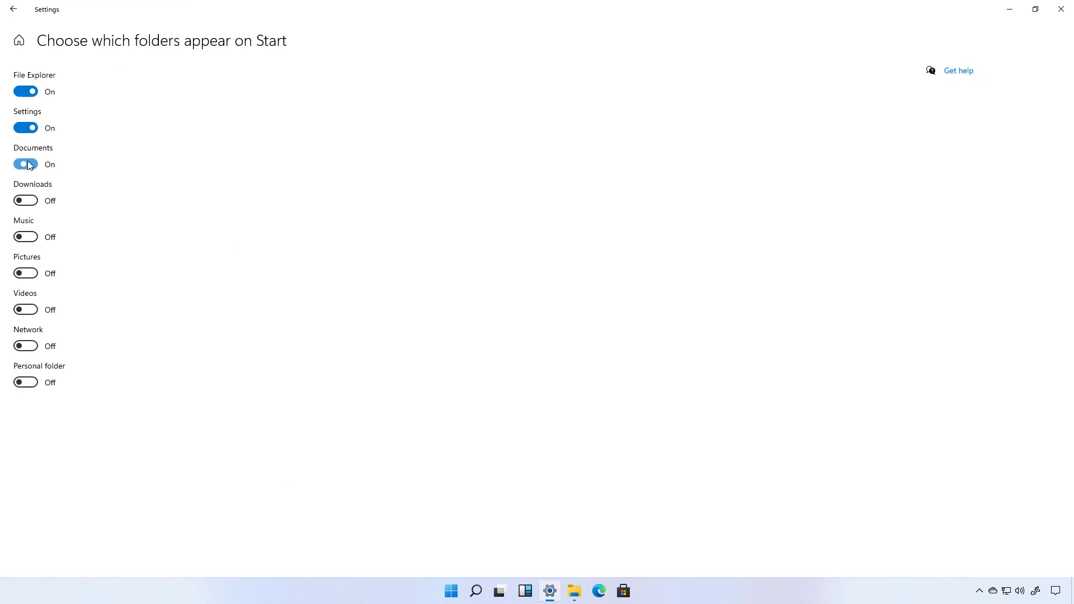
pyautogui.click(458, 592)
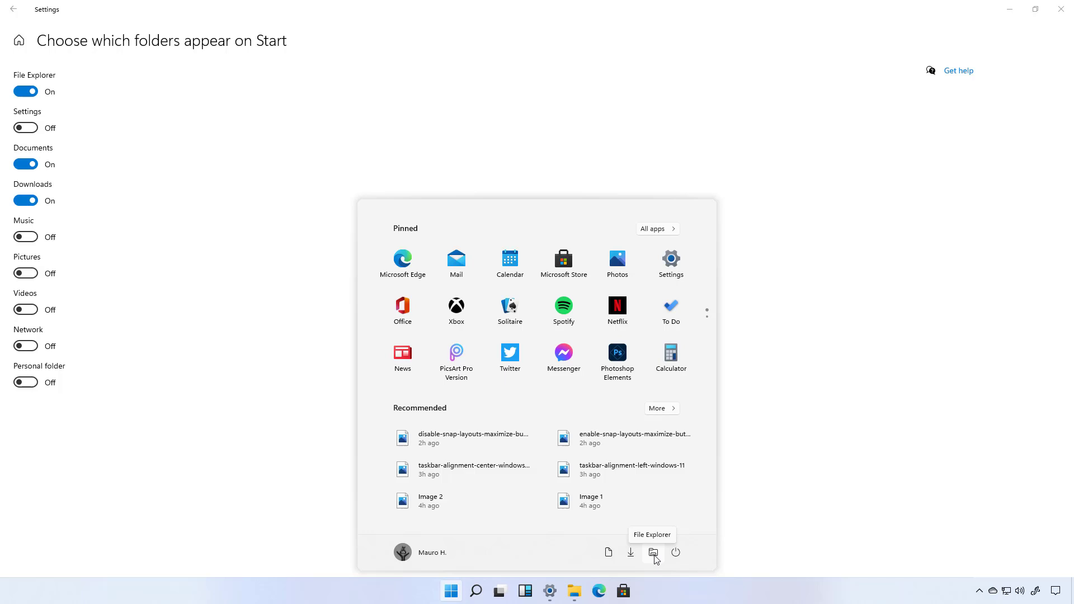
# Turn Downloads and Documents off and Settings on, then verify the Start folder shortcuts.
pyautogui.click(25, 200)
pyautogui.click(25, 164)
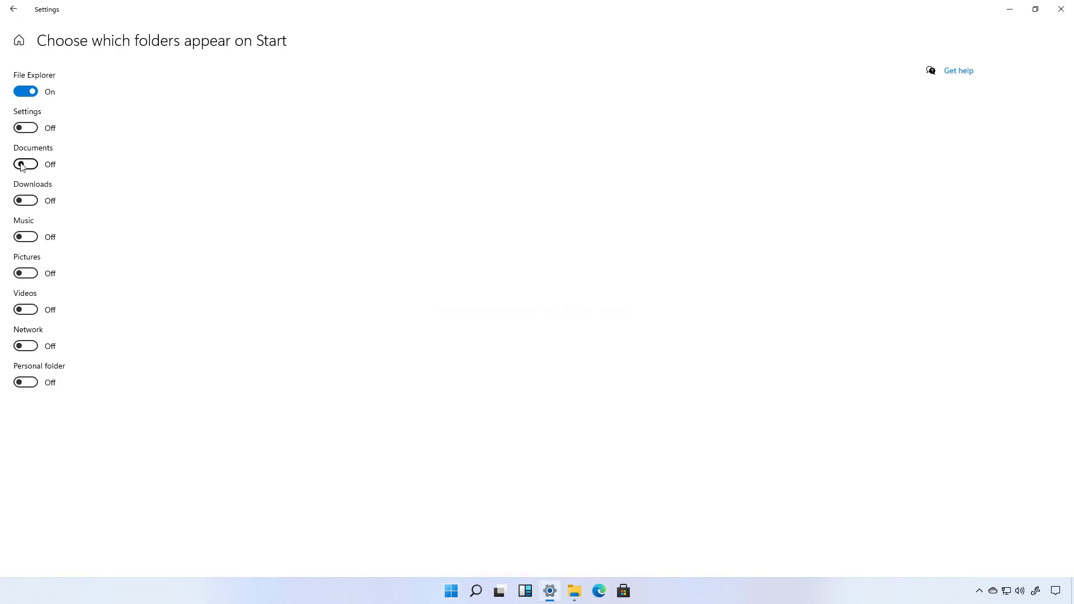
pyautogui.click(26, 127)
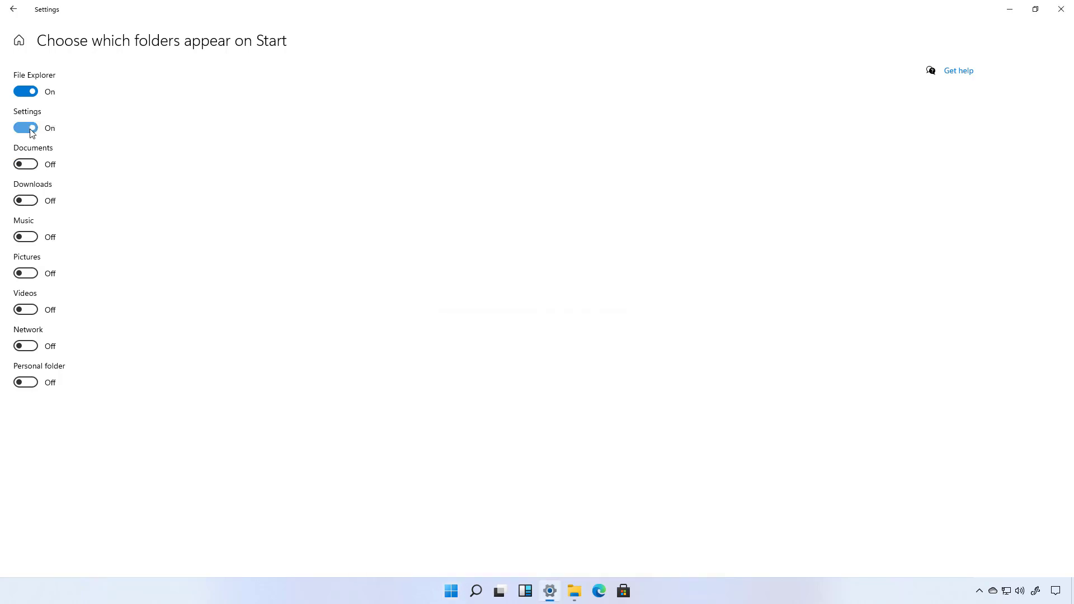
pyautogui.click(451, 591)
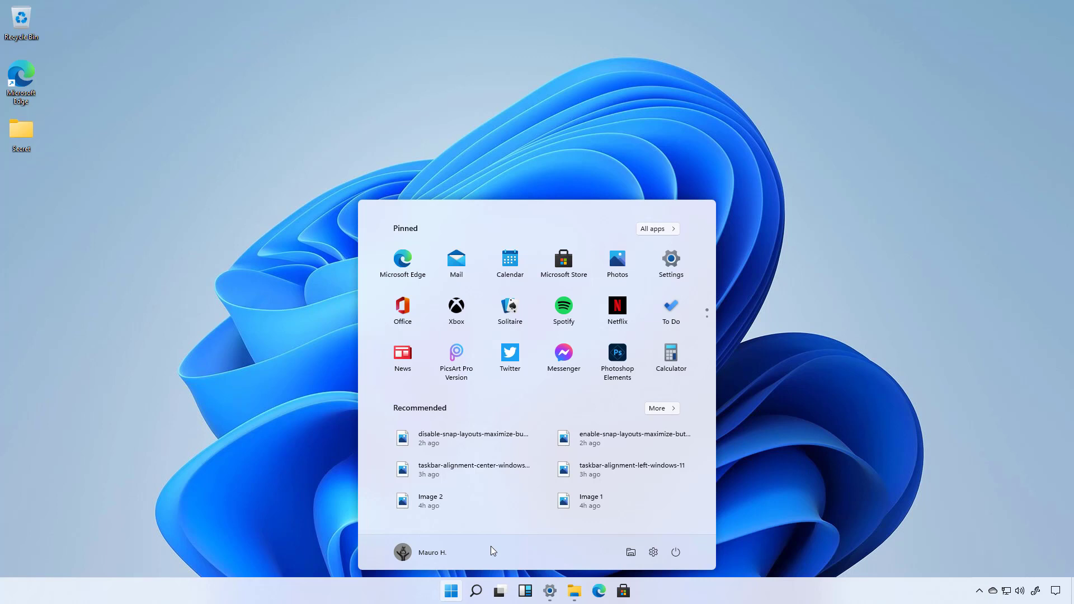
# Set Taskbar alignment to Left and preview the left-aligned Start menu.
pyautogui.rightClick(676, 594)
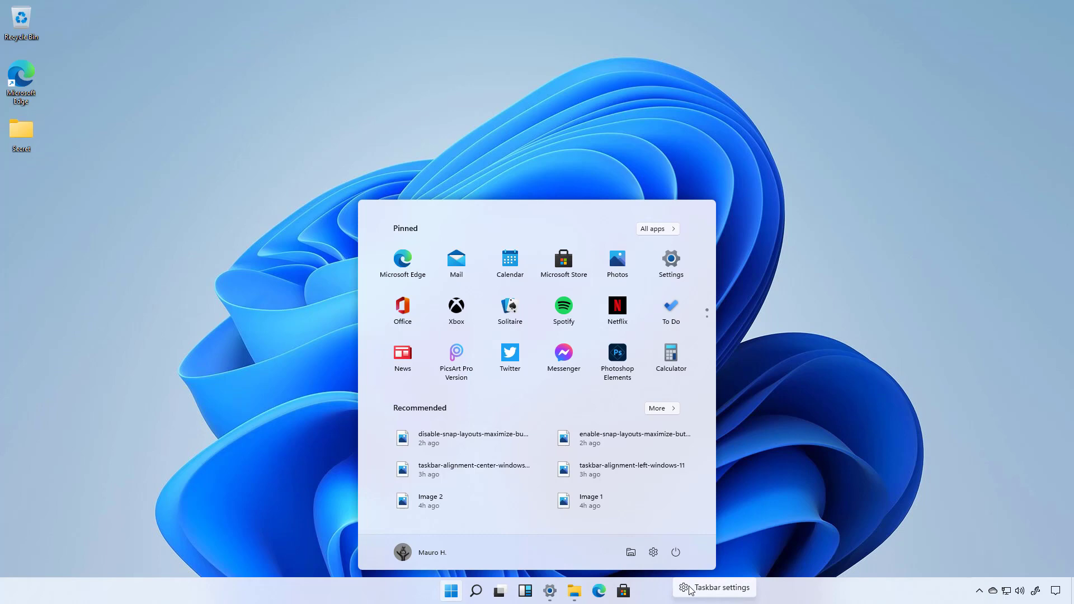
pyautogui.click(691, 591)
pyautogui.click(254, 90)
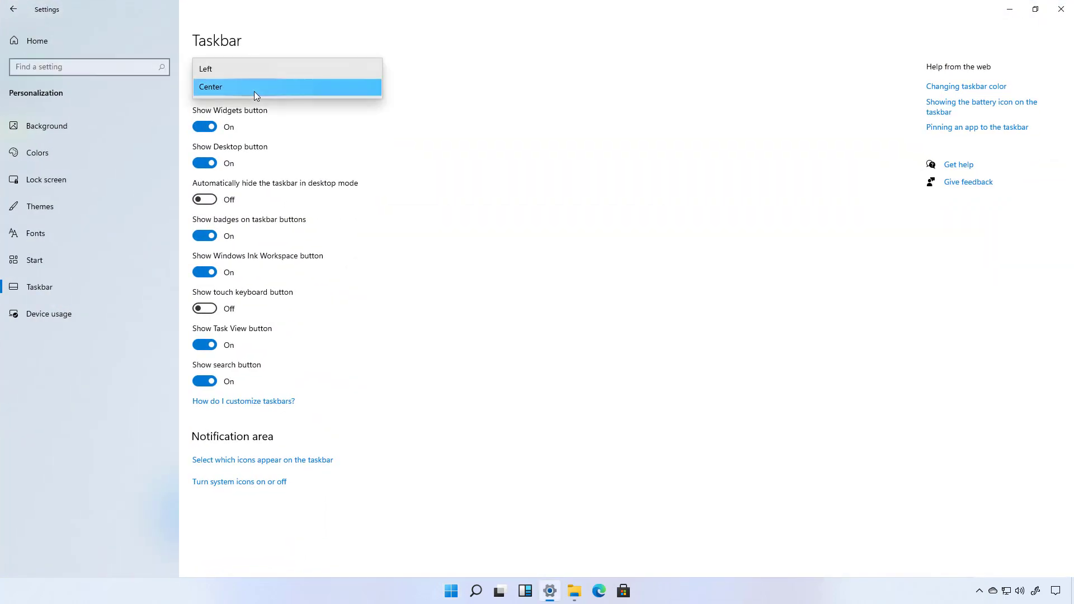
pyautogui.click(247, 70)
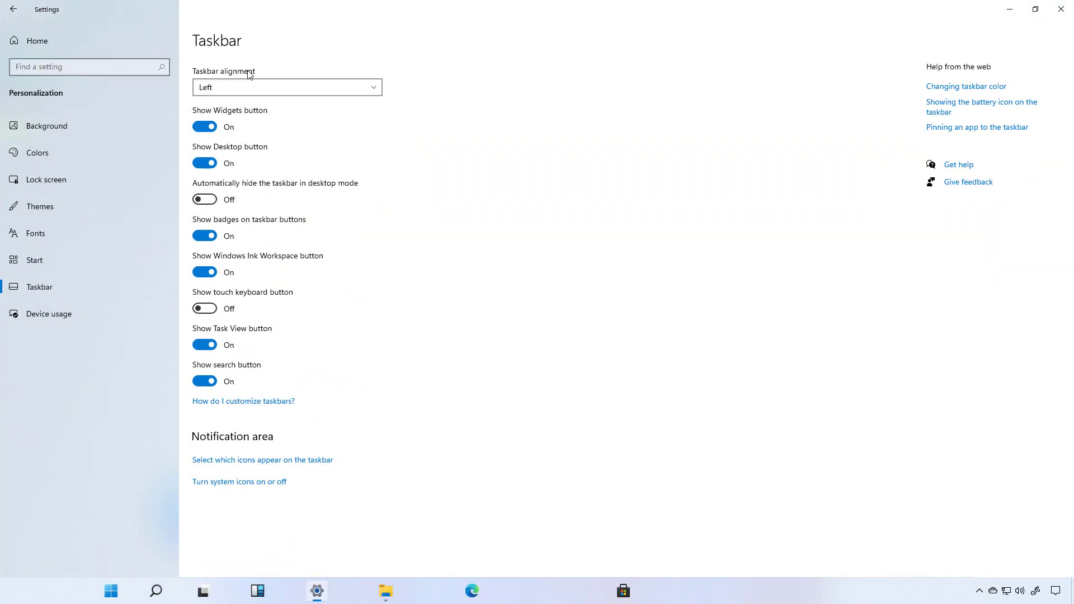
pyautogui.click(16, 595)
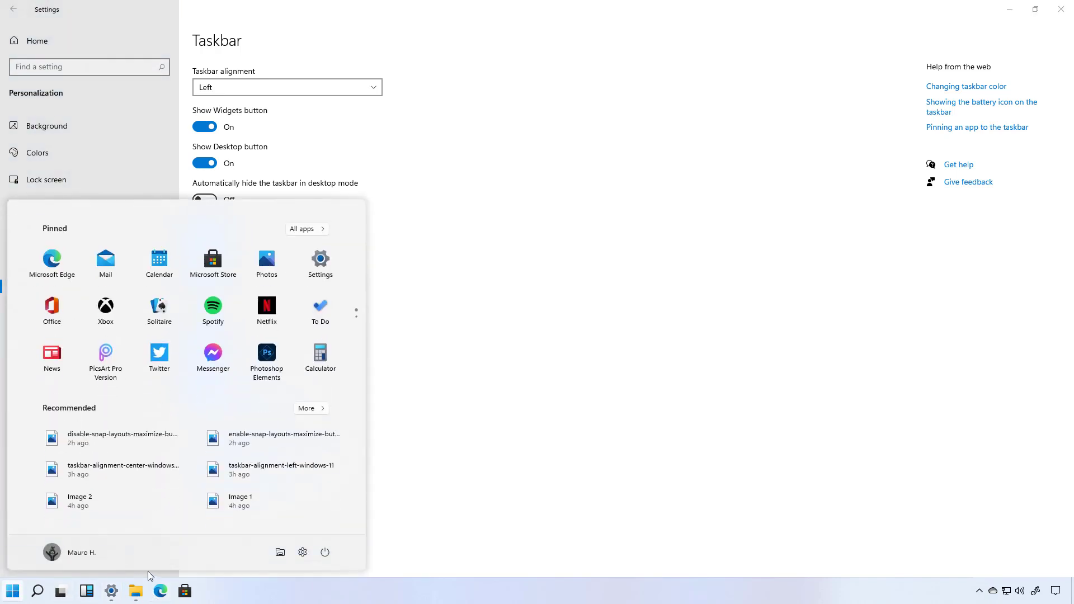
pyautogui.click(441, 355)
# Return taskbar alignment to Center and minimize the Settings window.
pyautogui.click(251, 90)
pyautogui.click(236, 107)
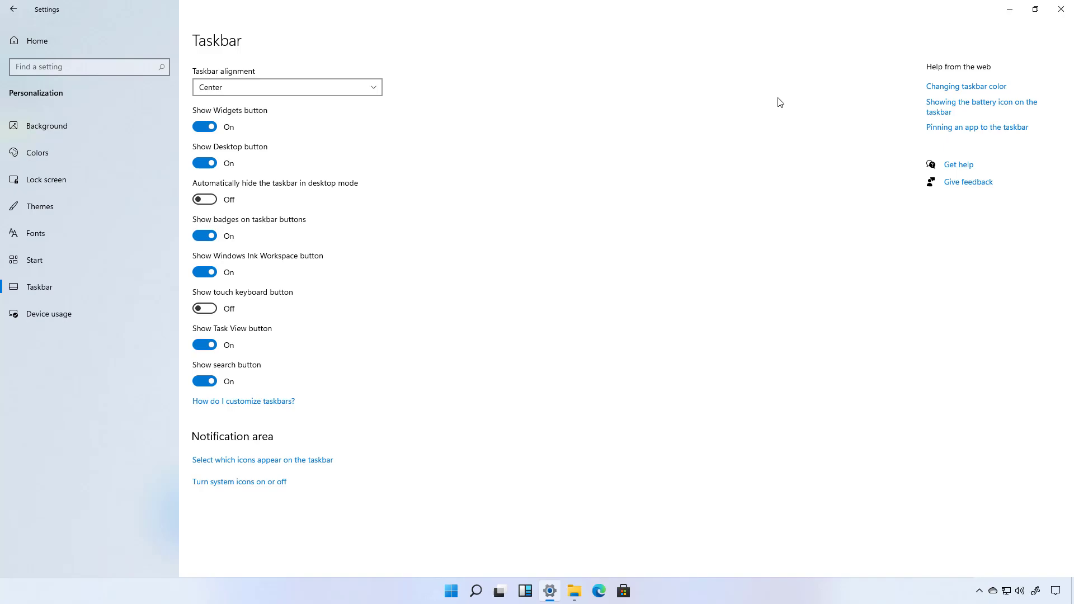
pyautogui.click(1010, 9)
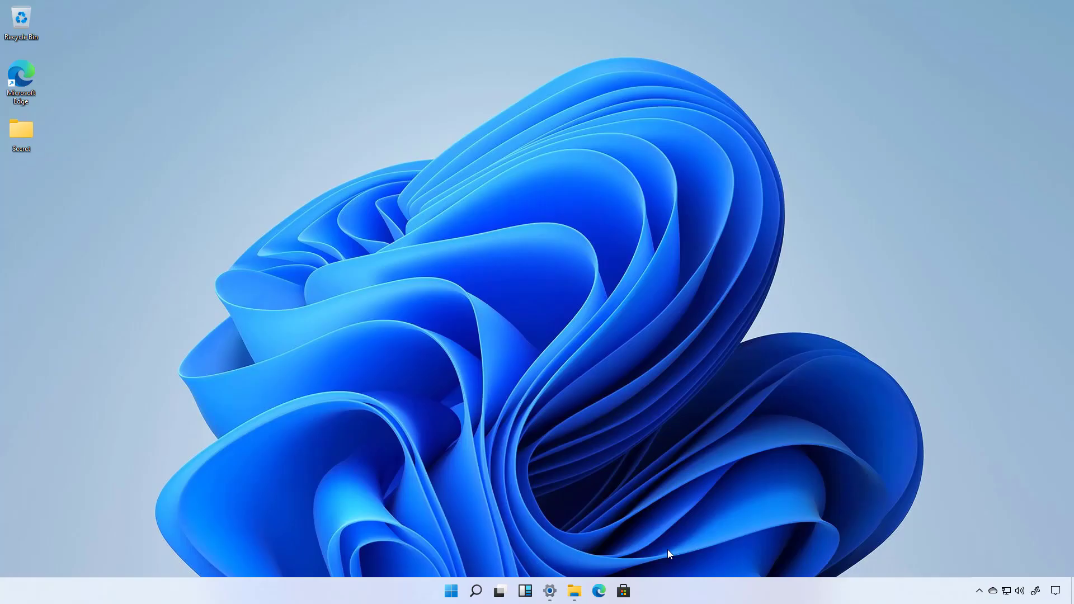
# Reopen Taskbar settings from the taskbar menu, then hide it with Win+D to show the desktop.
pyautogui.rightClick(658, 591)
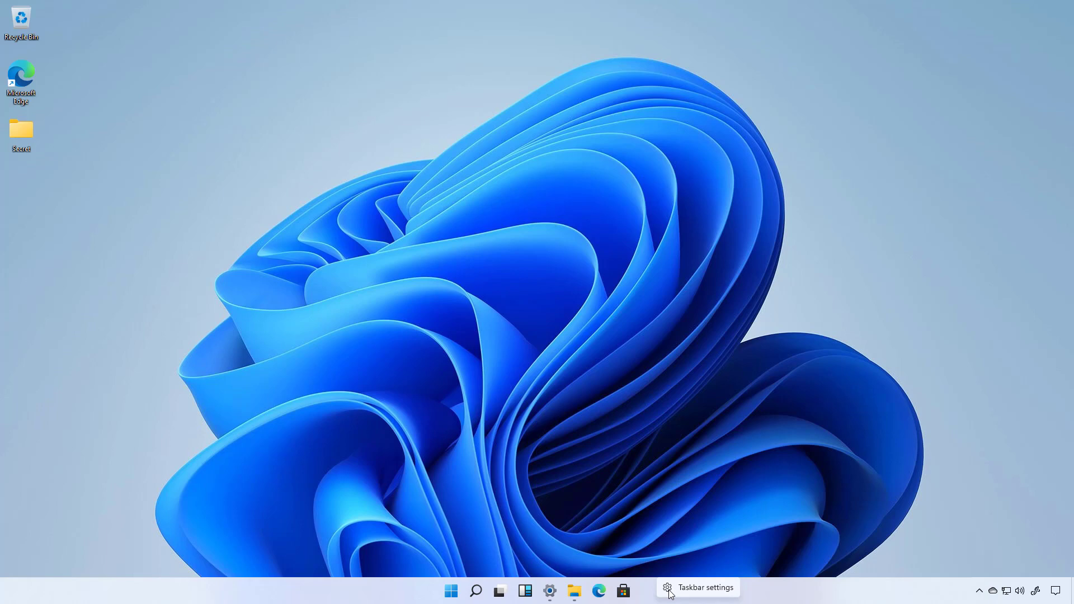
pyautogui.click(670, 591)
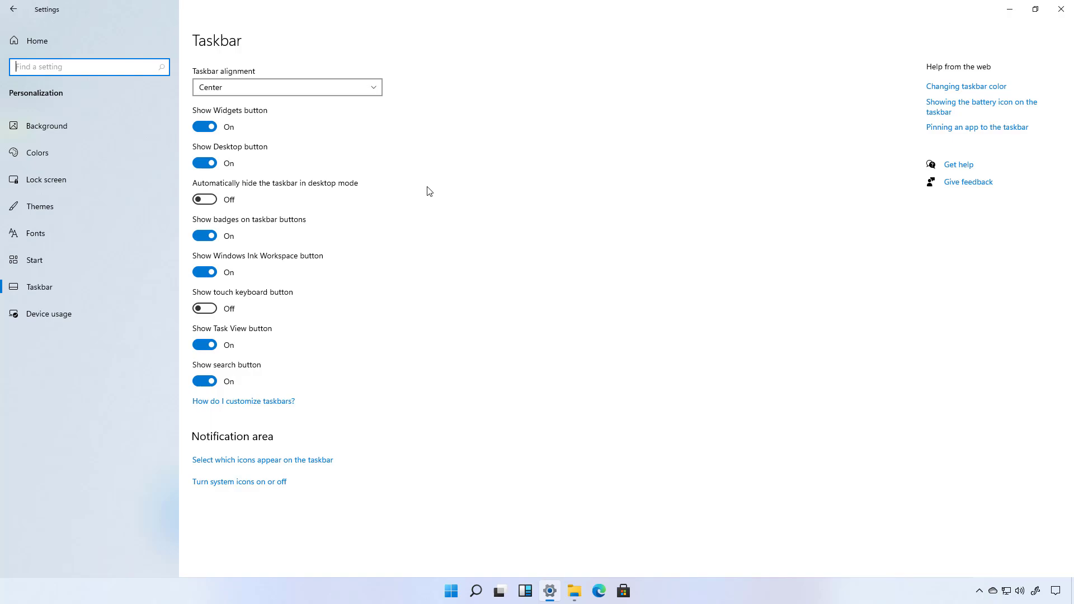
pyautogui.press('super+d')
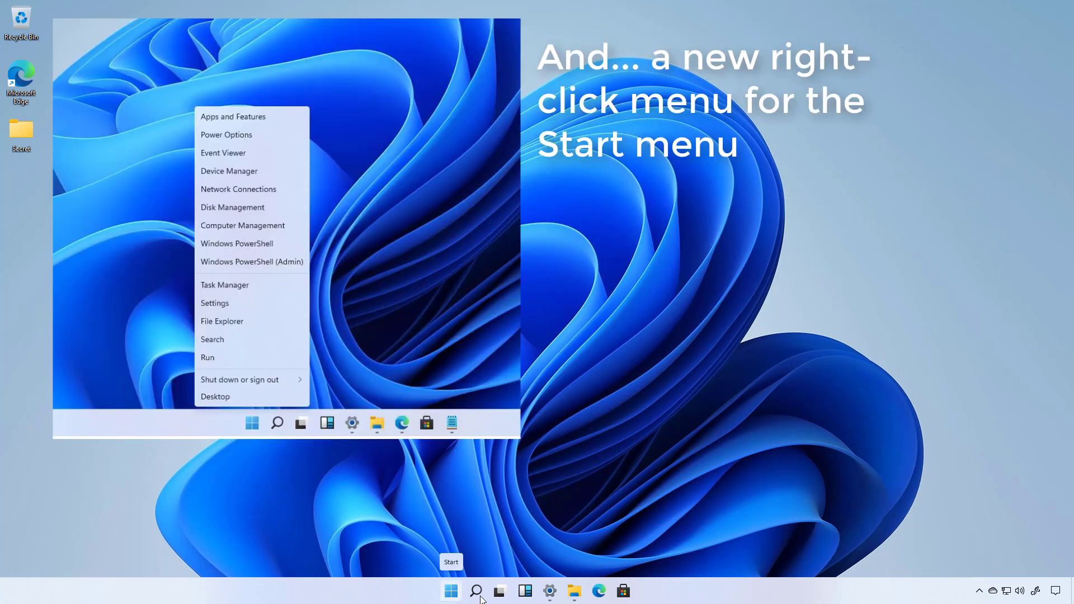
# Open the taskbar search panel showing Top apps, Recent items and Quick searches.
pyautogui.click(478, 596)
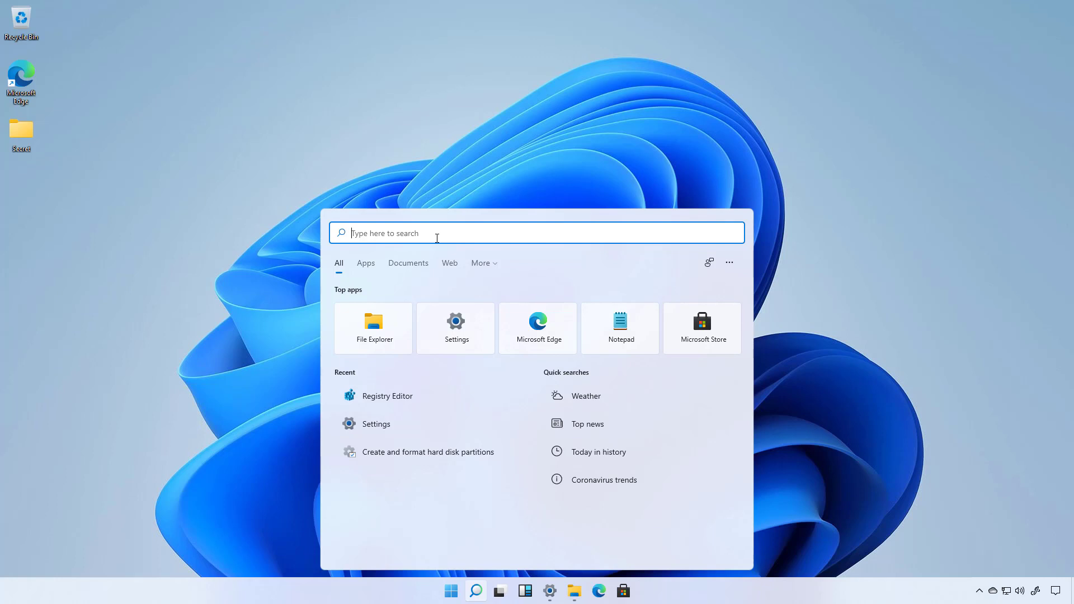
# Search 'windows' from Start, view the search options menu, then dismiss the search panel.
pyautogui.press('super')
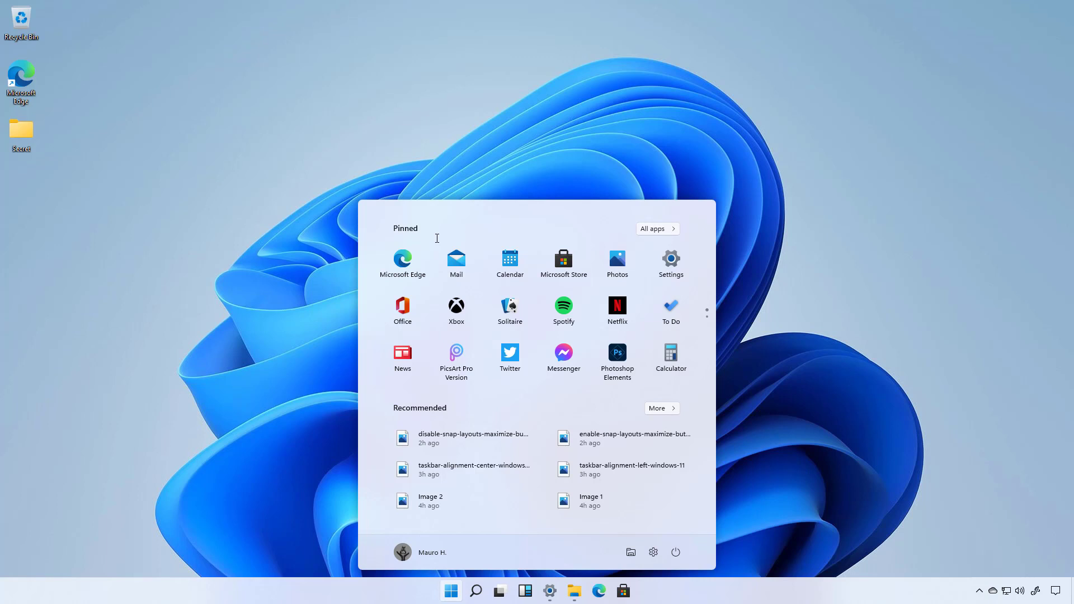
pyautogui.write('windows')
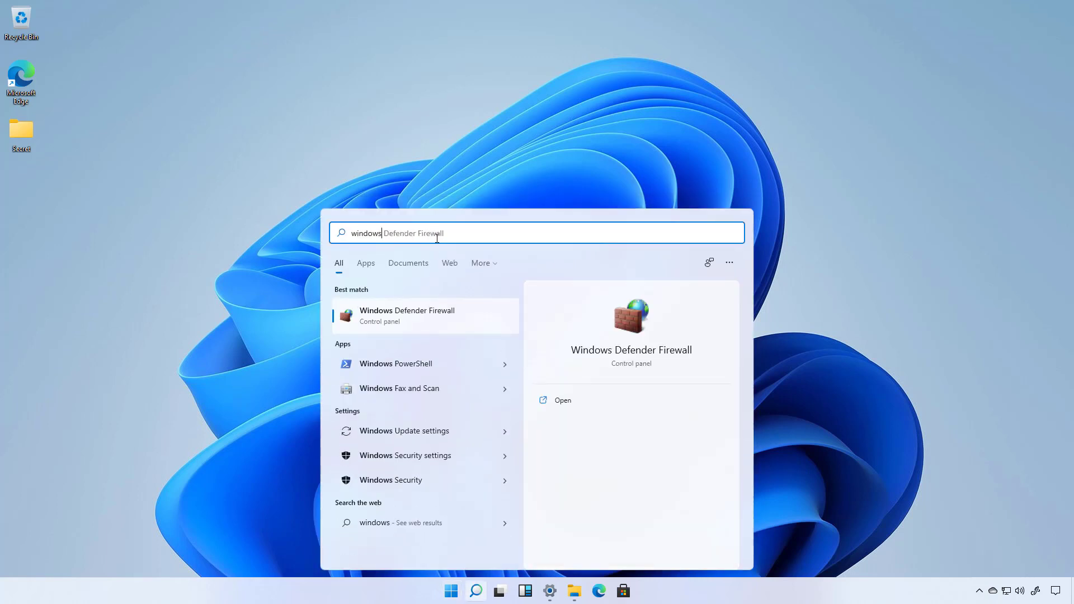
pyautogui.click(730, 263)
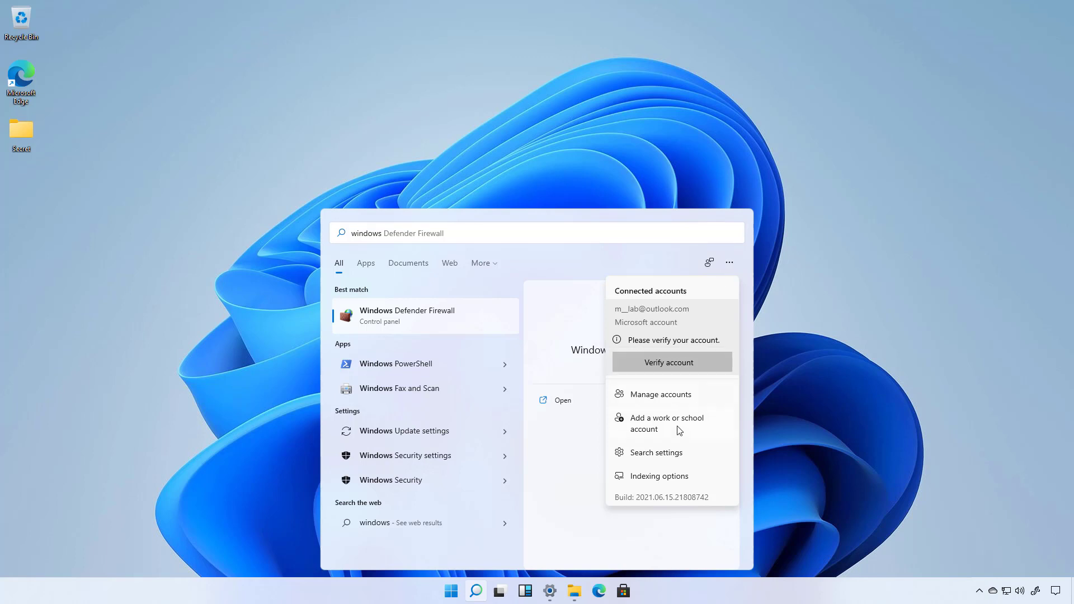
pyautogui.click(644, 476)
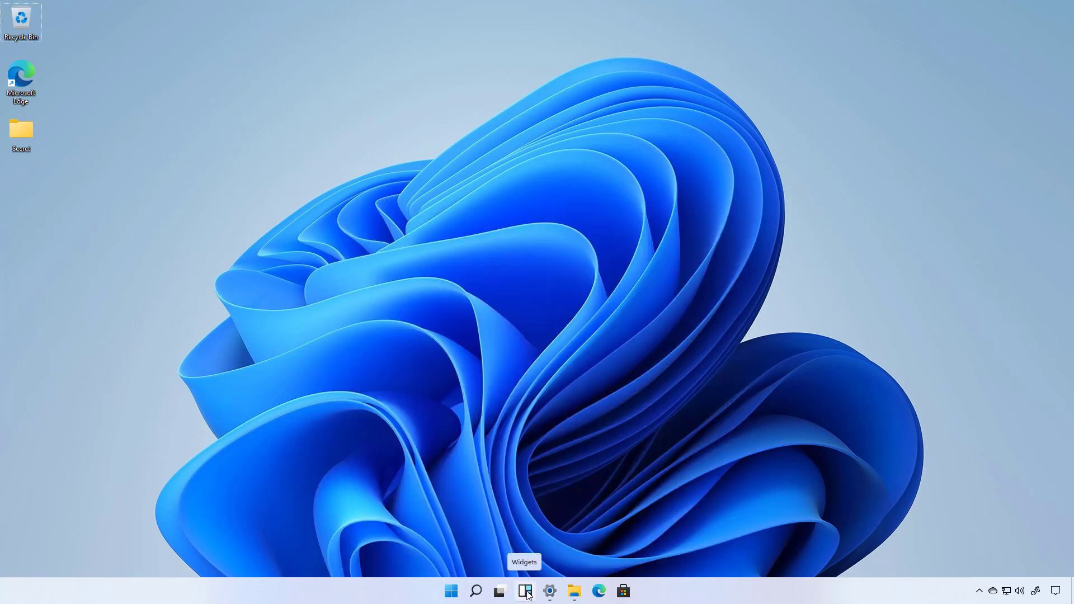
# Browse the Widgets panel, close it, and open Task View showing the Settings and Pictures windows.
pyautogui.click(525, 592)
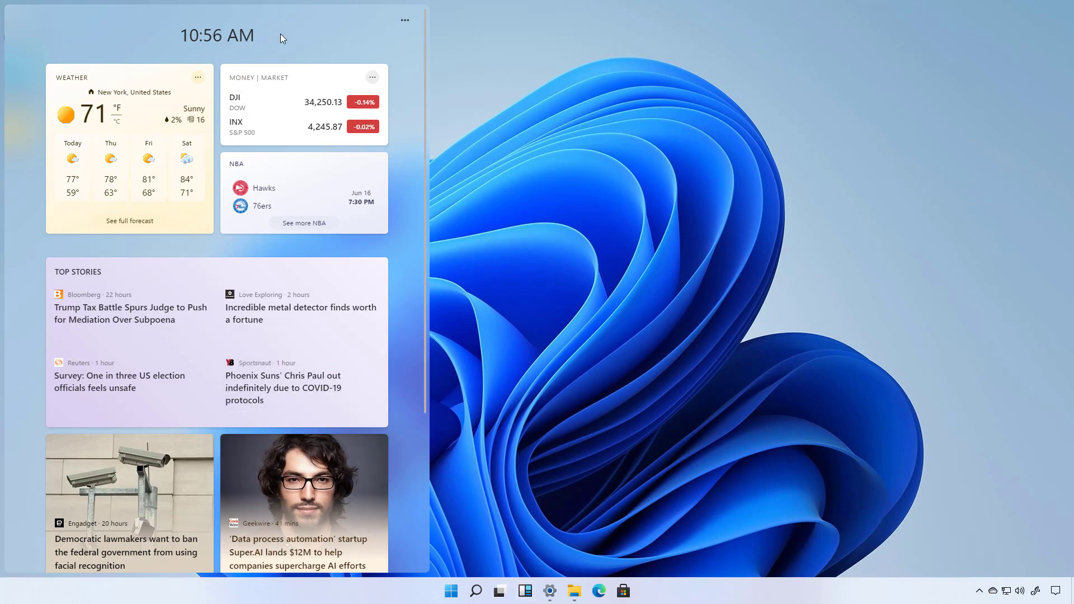
pyautogui.scroll(-1, 425, 361)
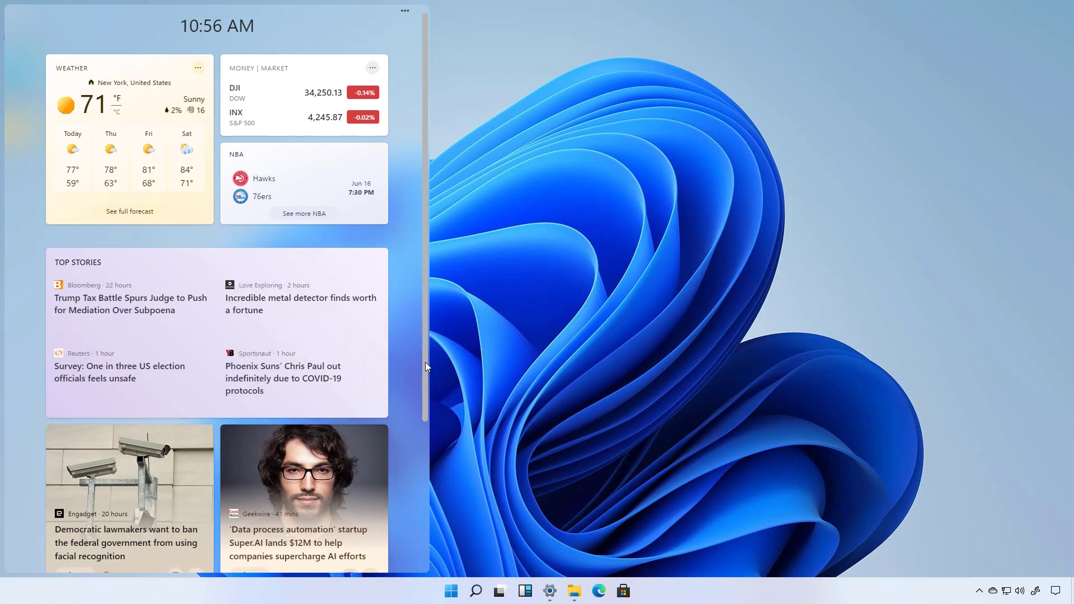
pyautogui.moveTo(425, 366); pyautogui.dragTo(418, 240)
pyautogui.click(515, 598)
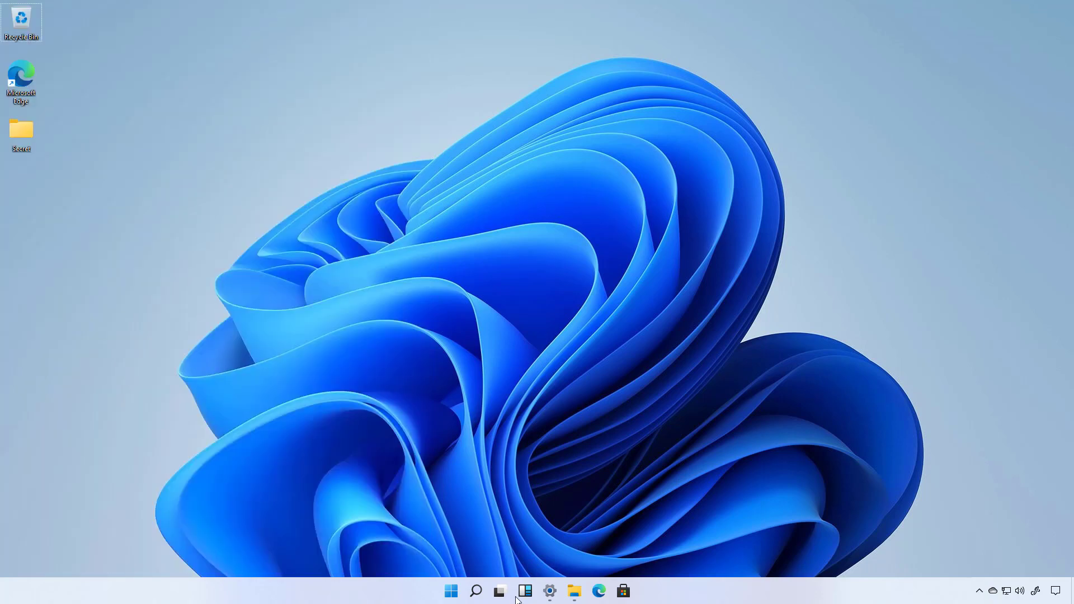
pyautogui.click(508, 597)
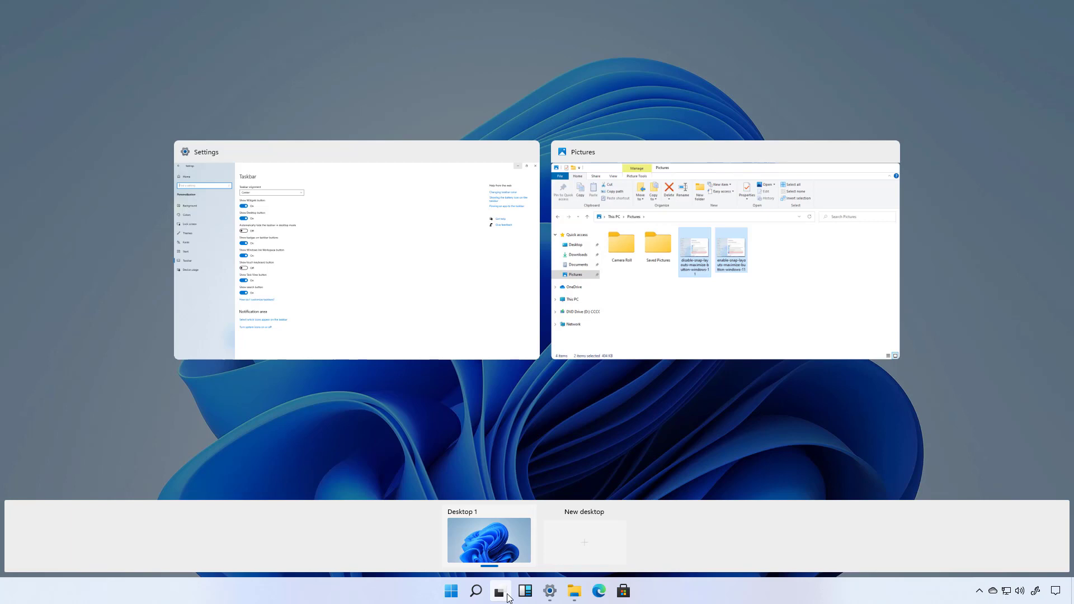
# Create Desktop 2 in Task View and look at its context options.
pyautogui.click(580, 545)
pyautogui.rightClick(539, 521)
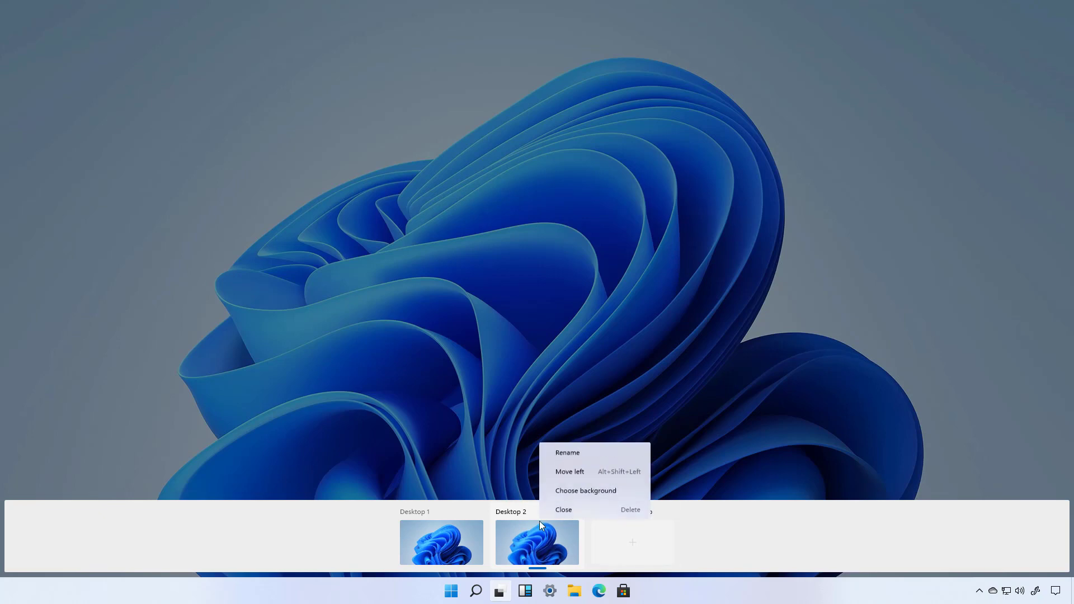
pyautogui.press('Escape')
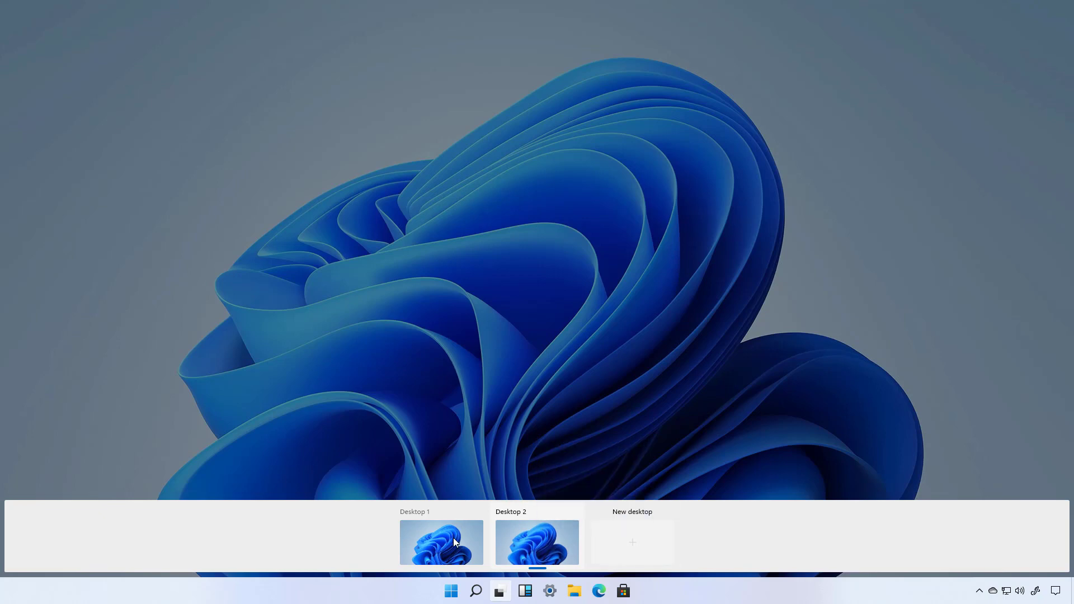
# Launch File Explorer on Desktop 2 with Win+E and inspect its window options in Task View.
pyautogui.press('super+e')
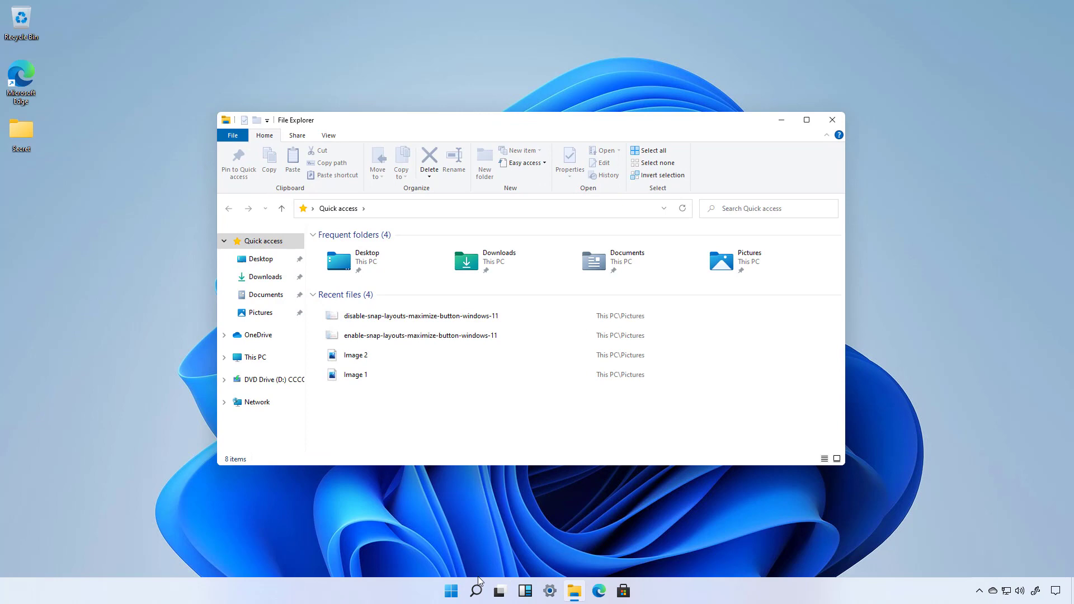
pyautogui.click(499, 591)
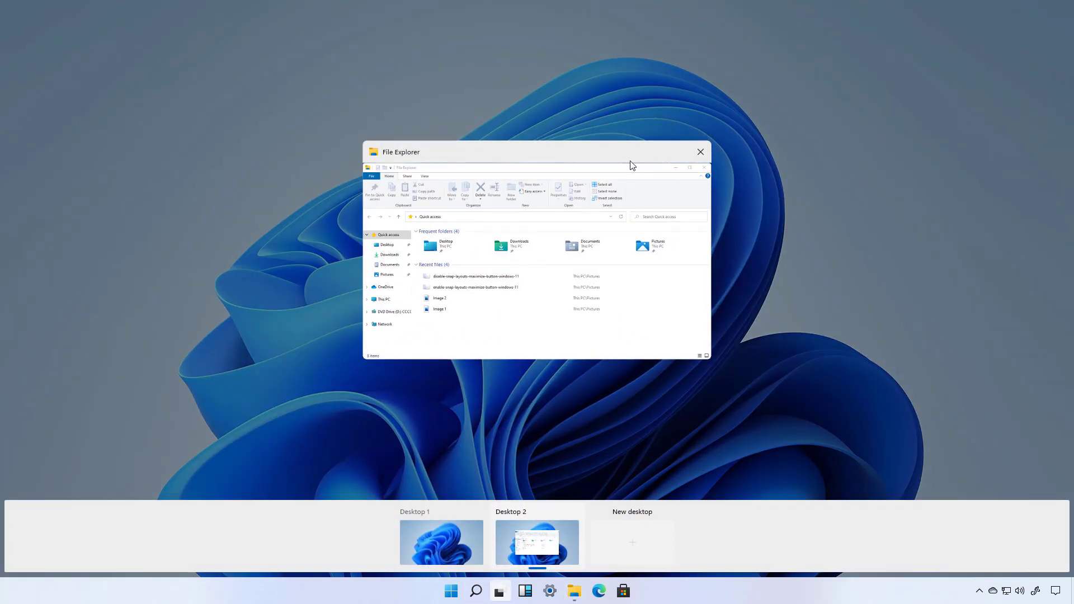
pyautogui.rightClick(625, 180)
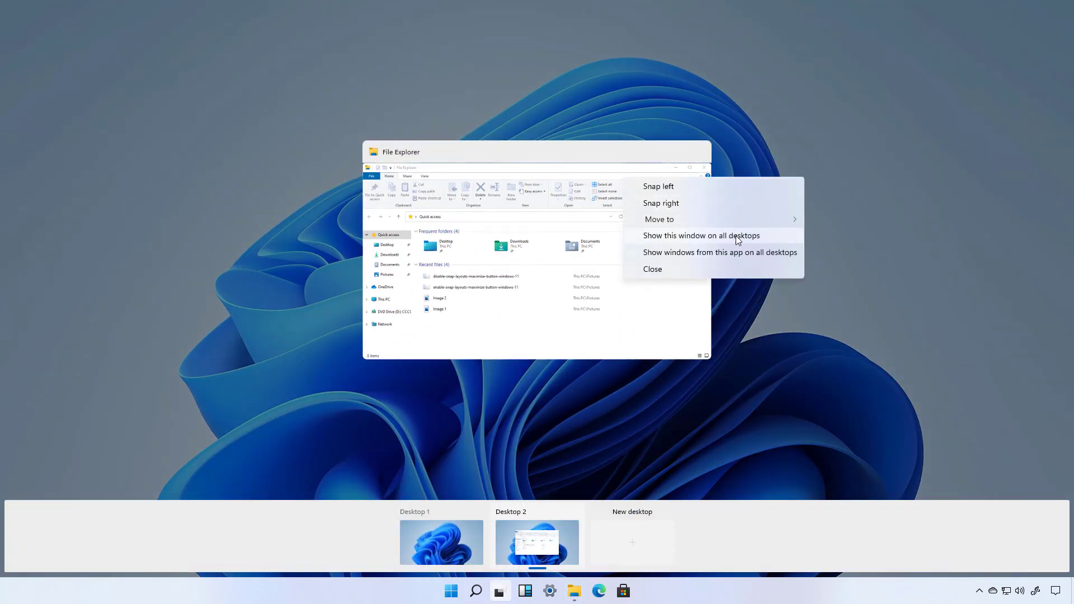
pyautogui.click(681, 393)
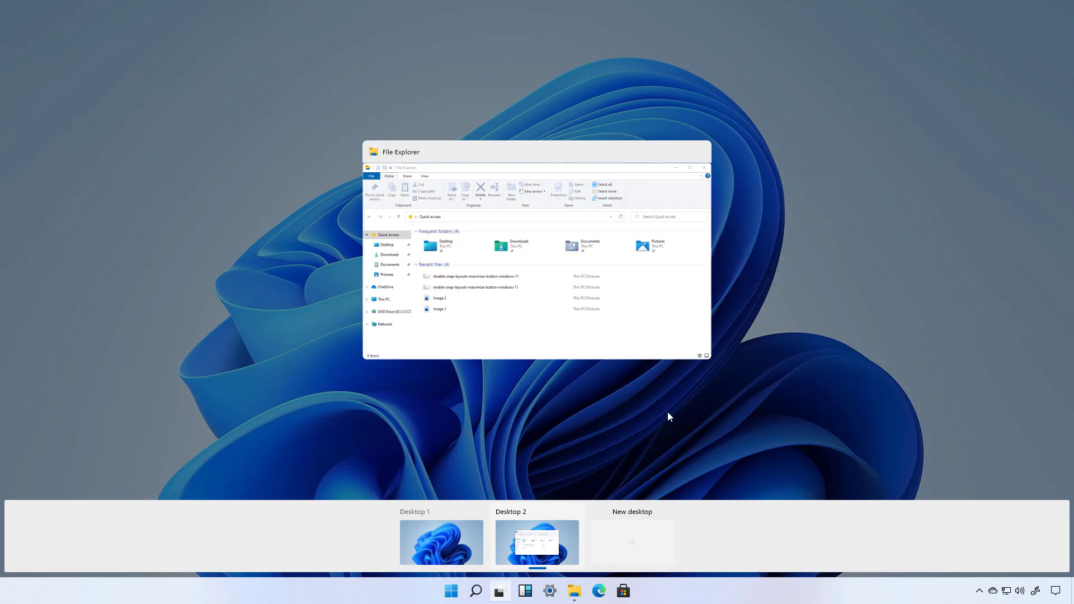
pyautogui.click(668, 416)
# Open Start and the notification center with Win+A, then click away to close both.
pyautogui.click(453, 594)
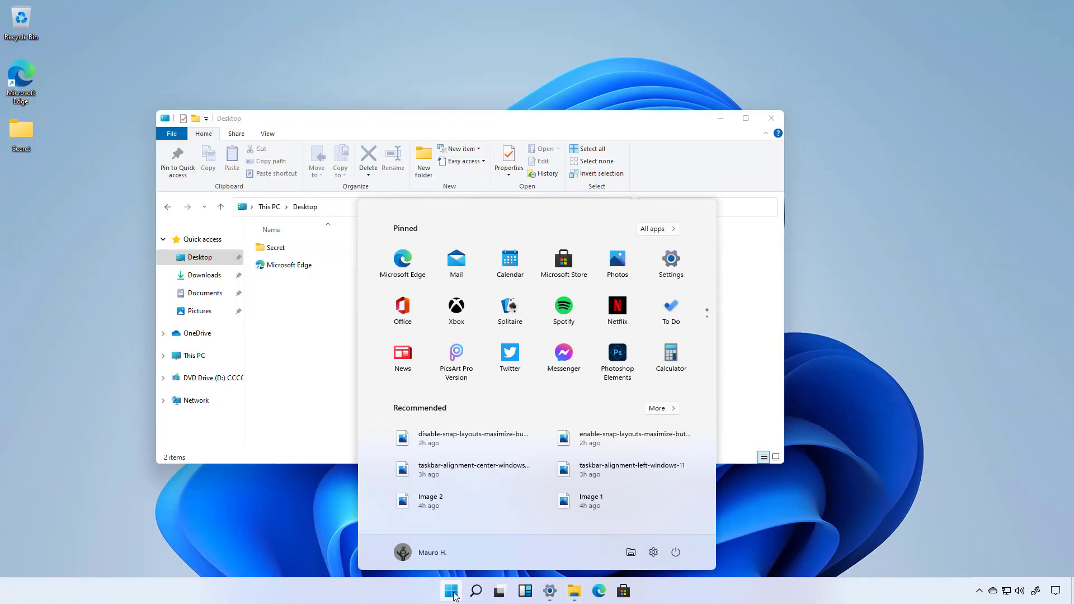
pyautogui.press('super+a')
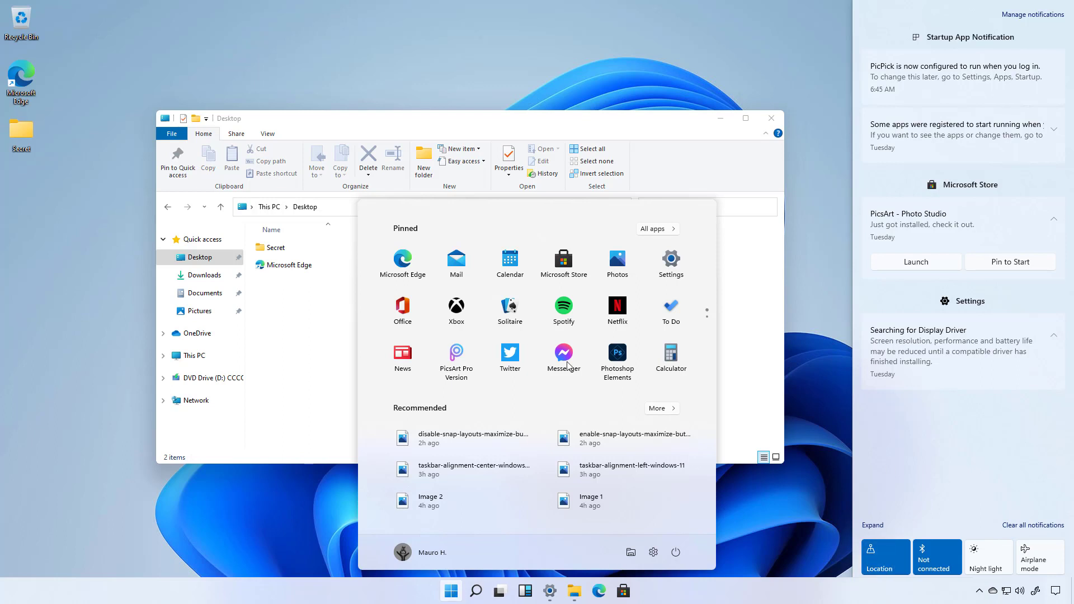
pyautogui.click(330, 125)
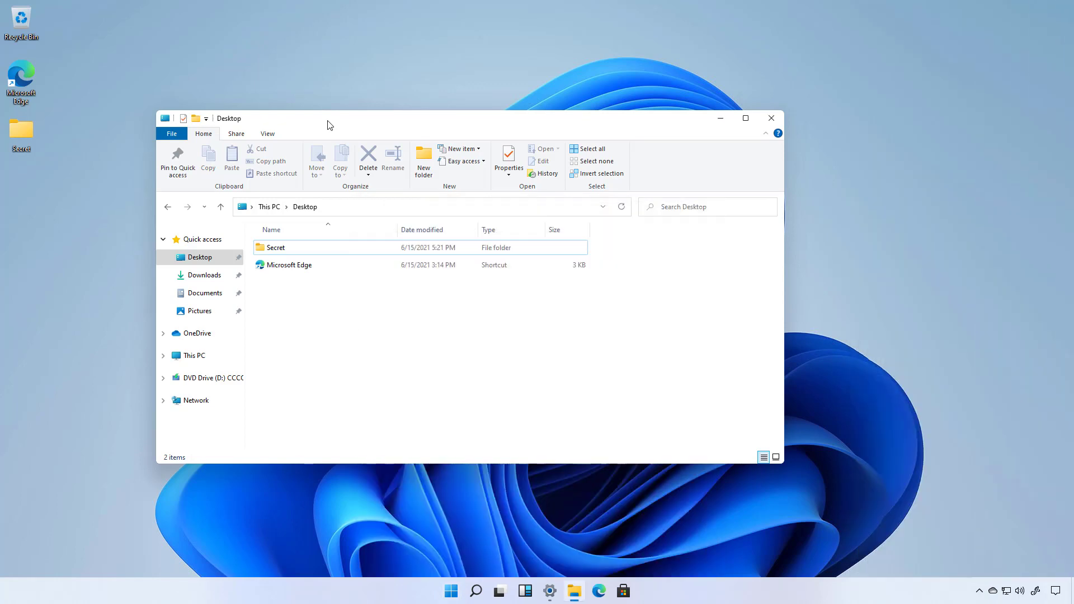
# Minimize File Explorer and restore it from the taskbar, twice.
pyautogui.click(720, 118)
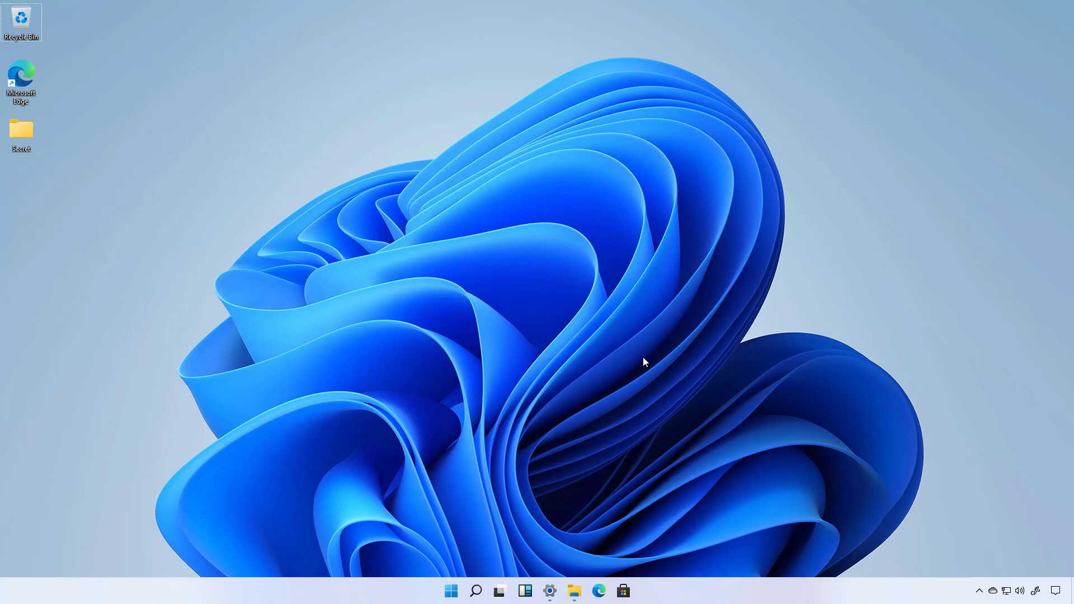
pyautogui.click(576, 594)
pyautogui.click(720, 121)
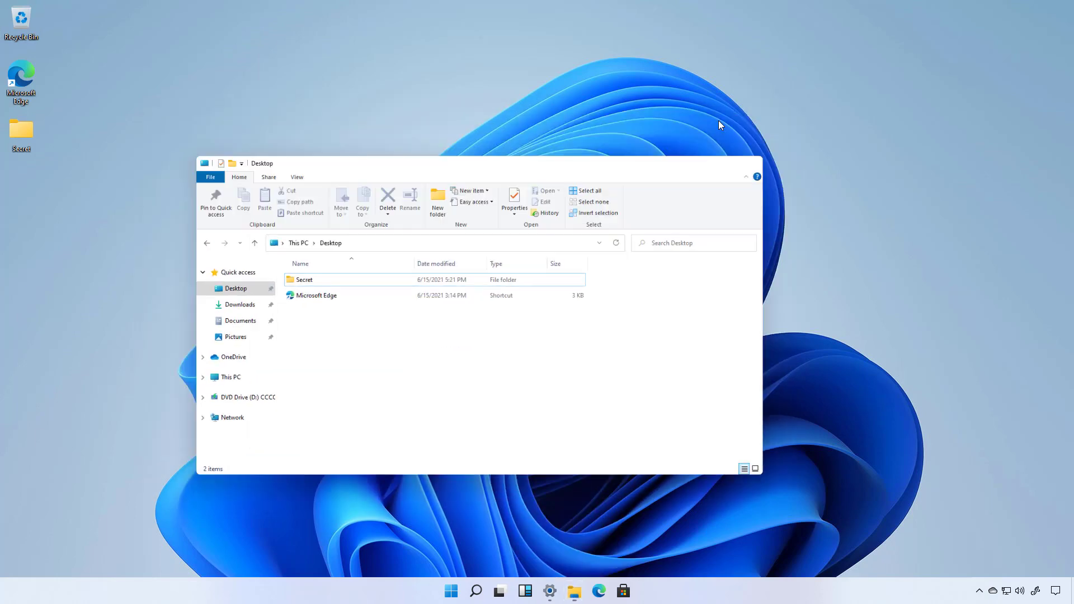
pyautogui.click(576, 594)
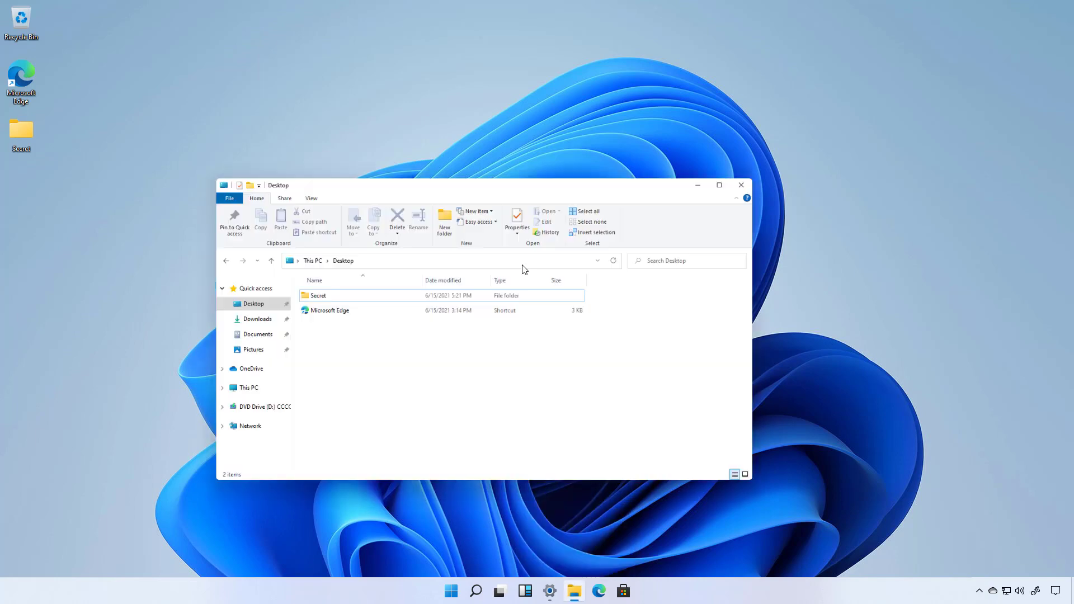
# Maximize and restore Explorer via title-bar double-clicks, then minimize it with Win+Down and the minimize button.
pyautogui.doubleClick(587, 119)
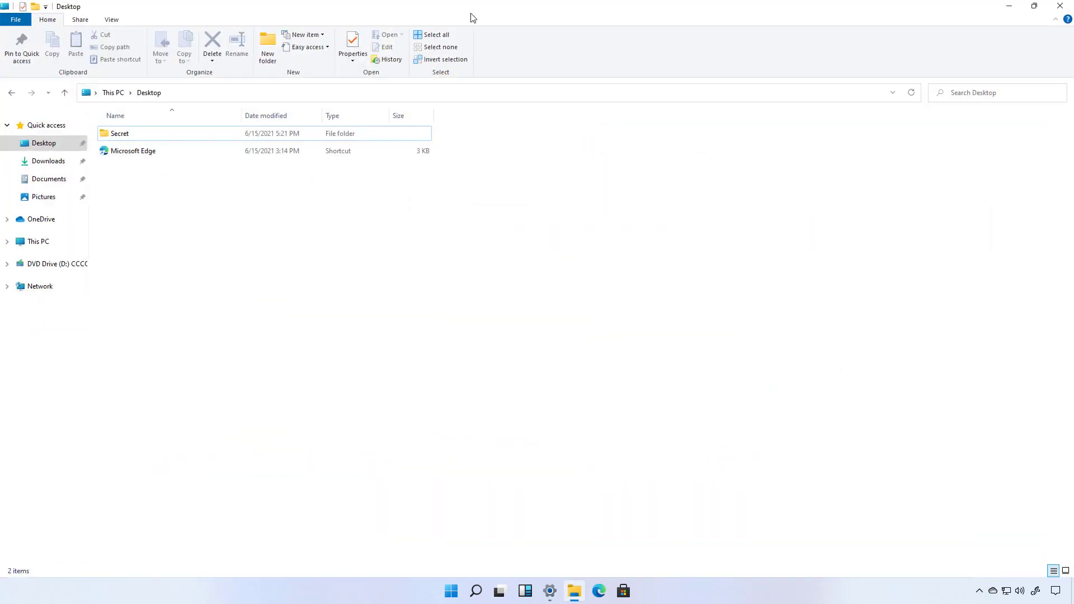
pyautogui.doubleClick(471, 9)
pyautogui.press('super+Down')
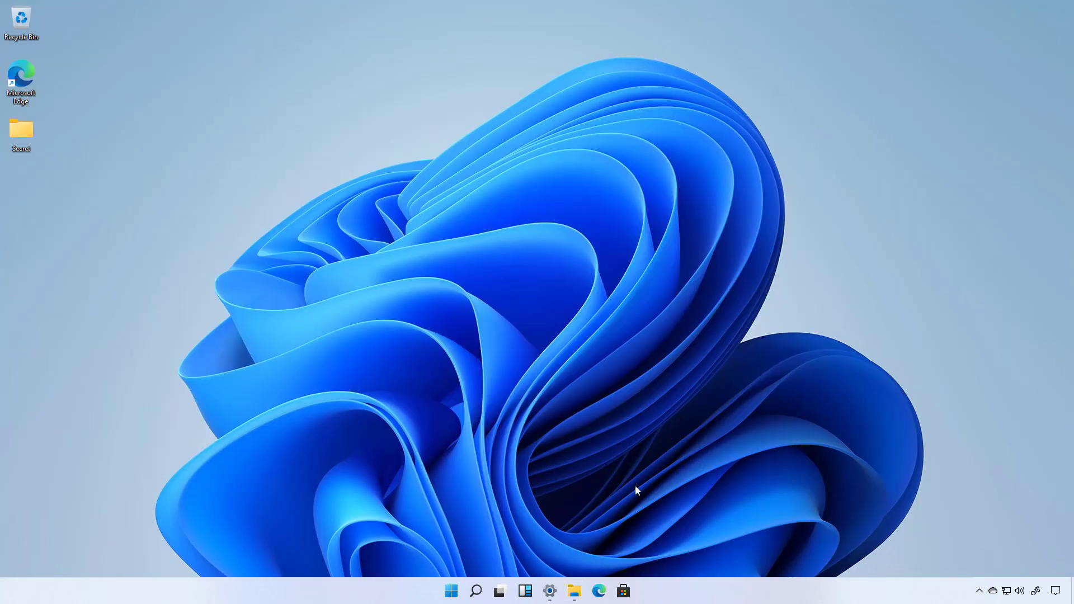
pyautogui.click(577, 596)
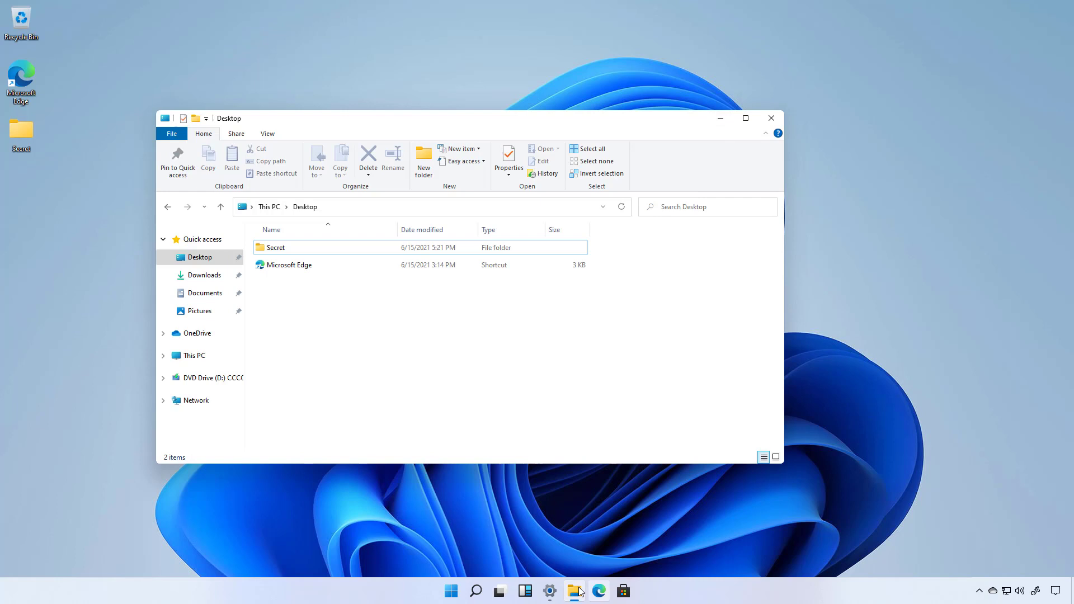
pyautogui.moveTo(577, 595)
pyautogui.click(720, 118)
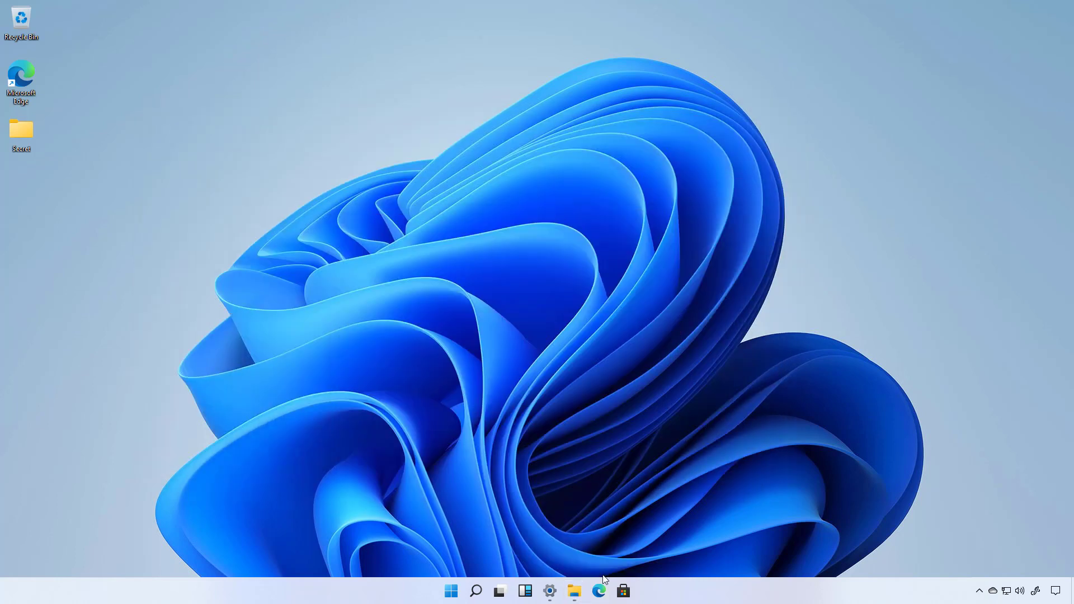
pyautogui.moveTo(574, 600)
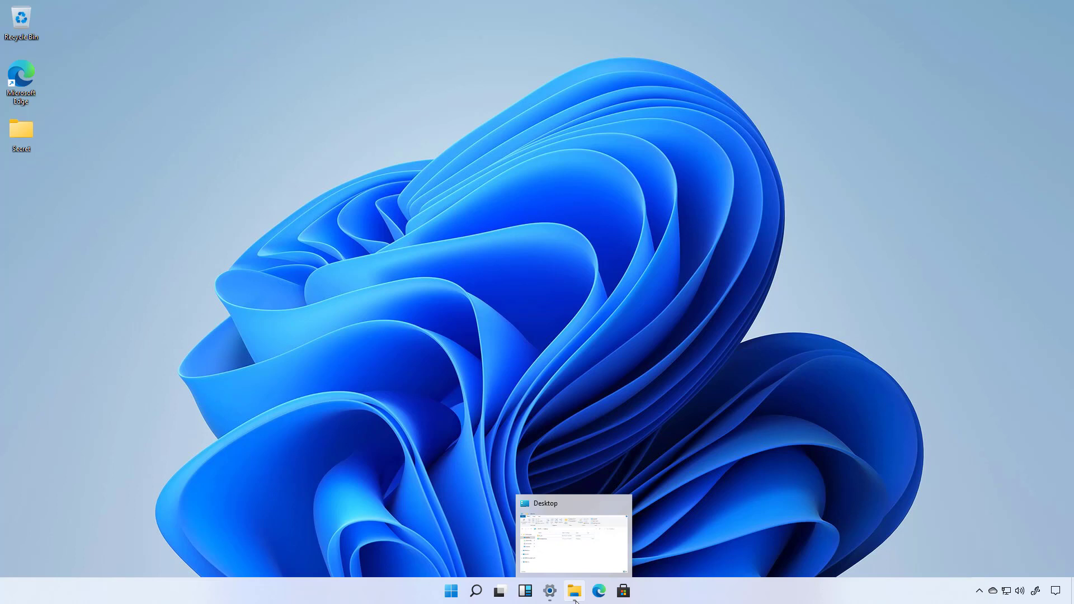
pyautogui.click(676, 519)
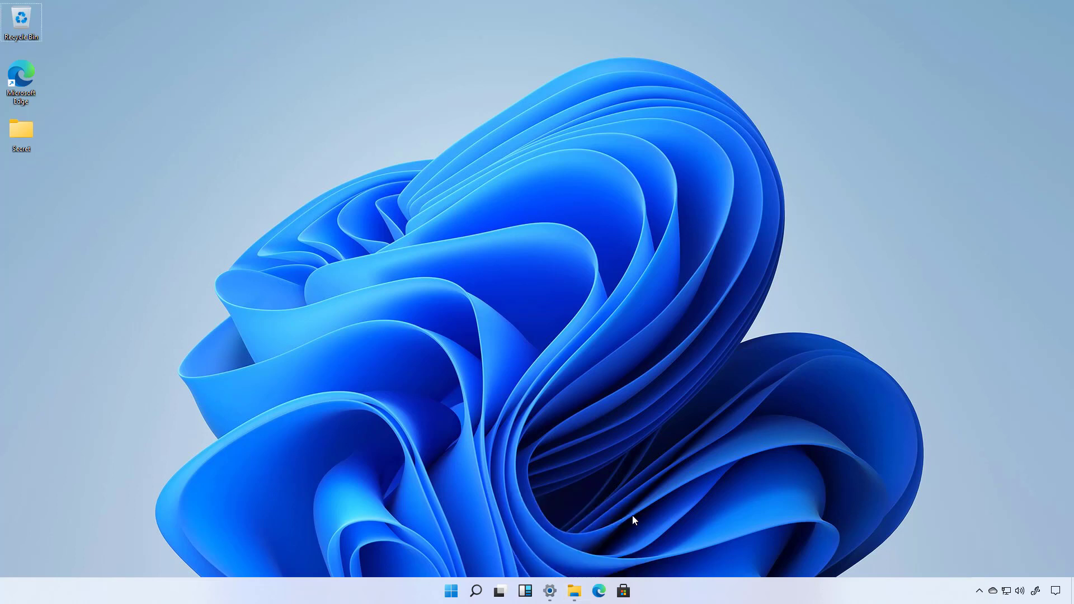
pyautogui.click(553, 594)
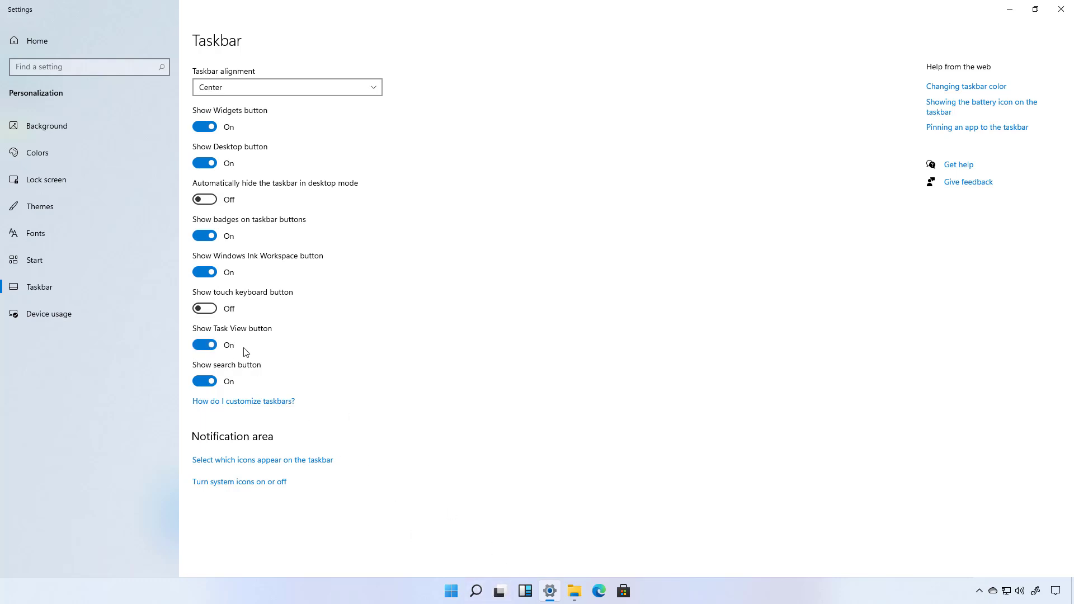
pyautogui.click(208, 346)
pyautogui.click(209, 346)
pyautogui.click(208, 345)
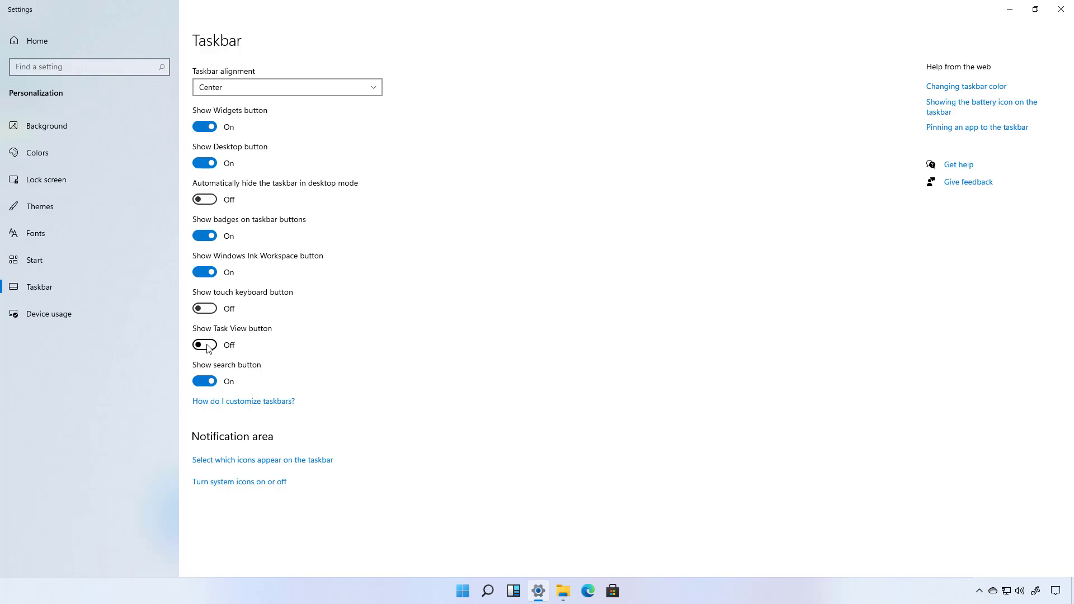
pyautogui.click(208, 345)
pyautogui.press('super+d')
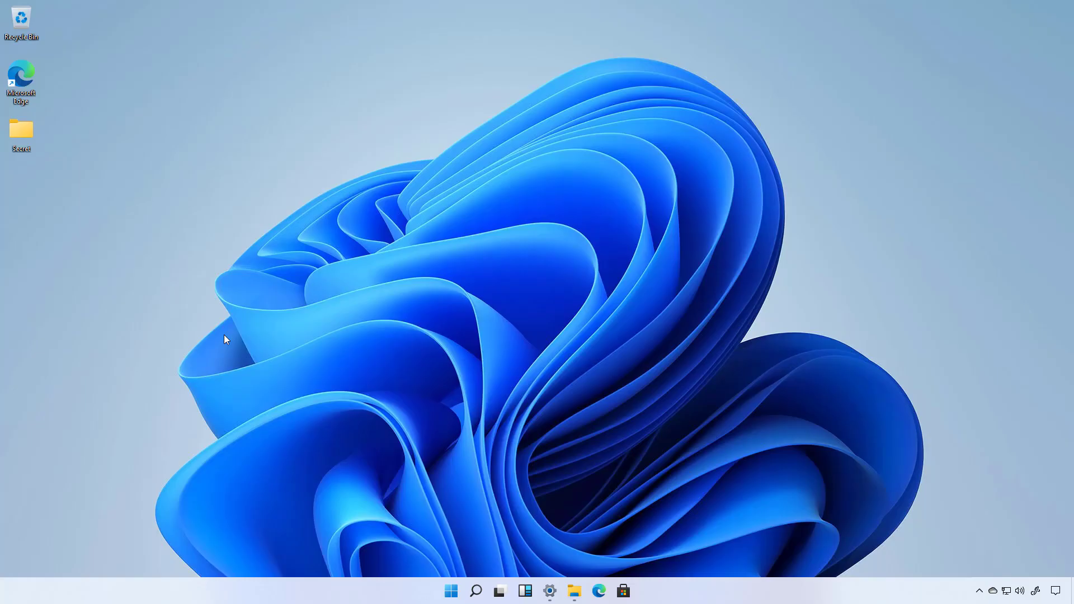
# Switch Windows to the Dark color mode and view the darkened Start menu.
pyautogui.click(550, 591)
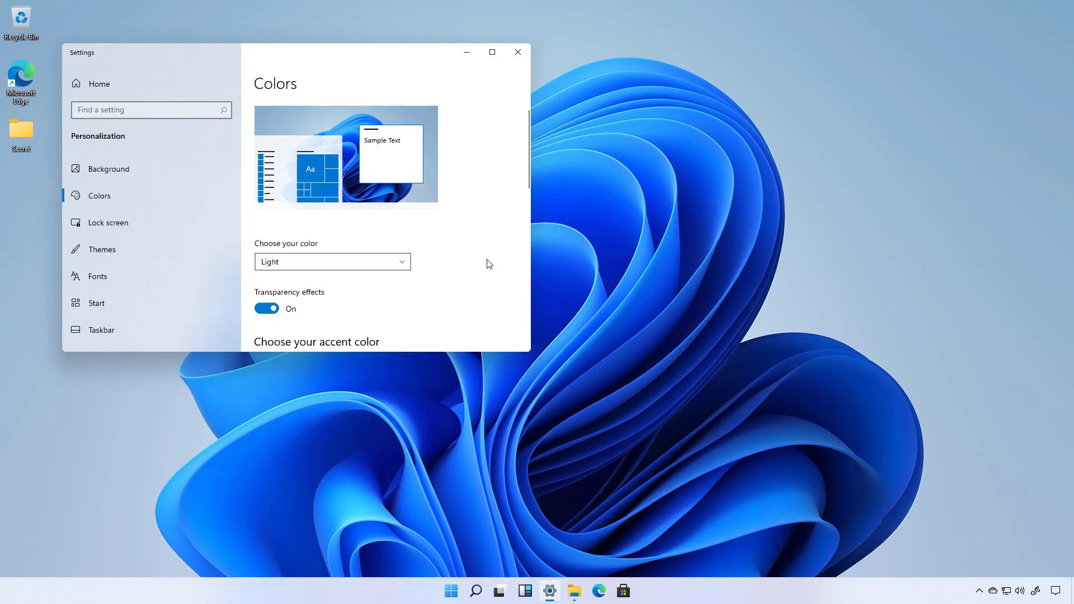
pyautogui.click(408, 263)
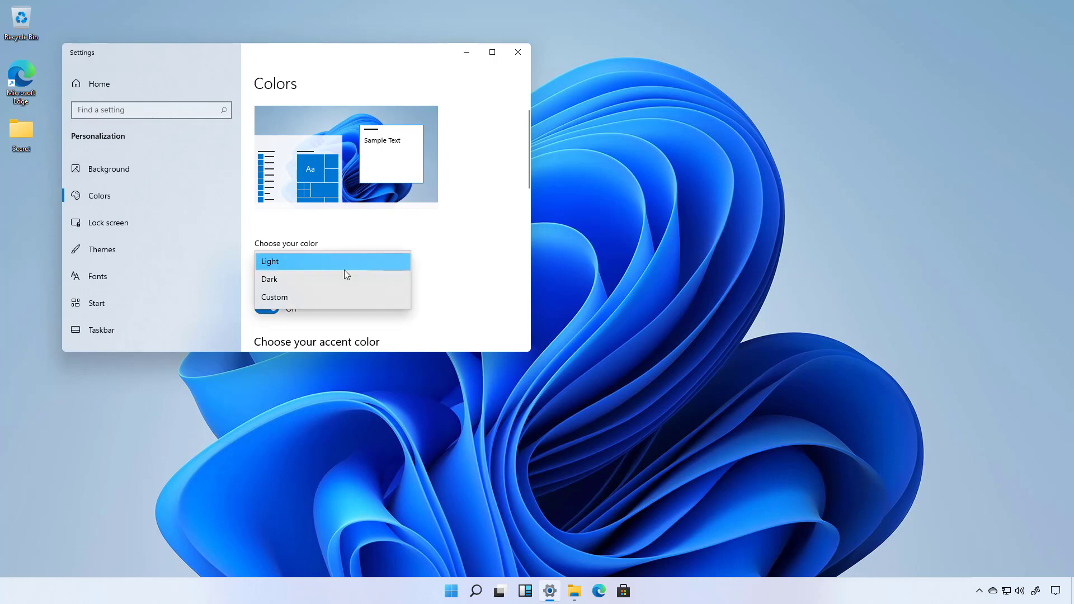
pyautogui.click(313, 278)
pyautogui.click(466, 52)
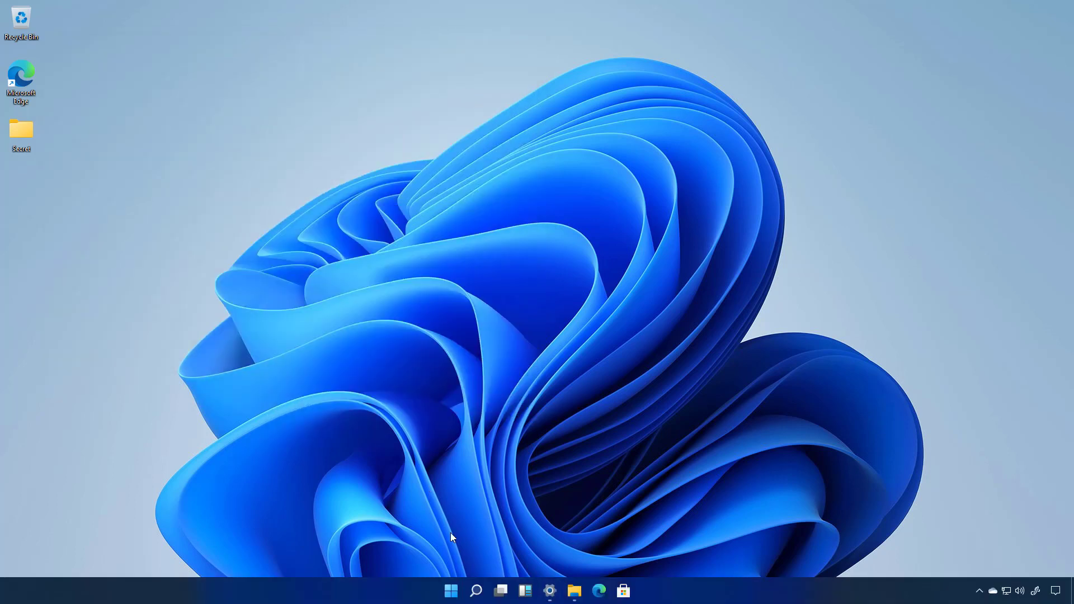
pyautogui.click(451, 591)
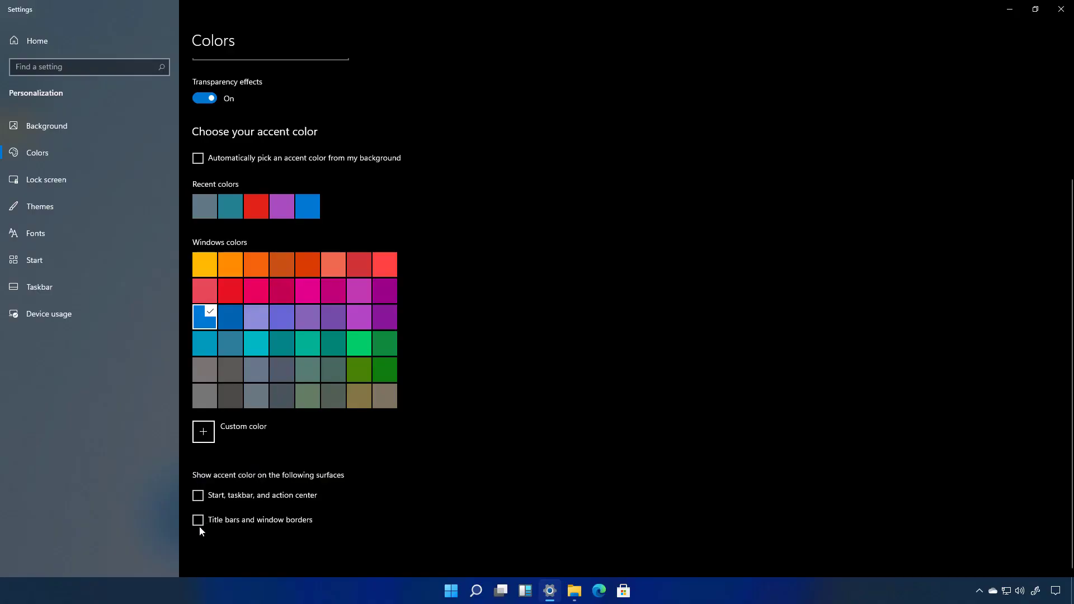
# Show the accent colour on title bars, window borders, Start and the taskbar.
pyautogui.click(198, 520)
pyautogui.click(201, 500)
pyautogui.click(1010, 9)
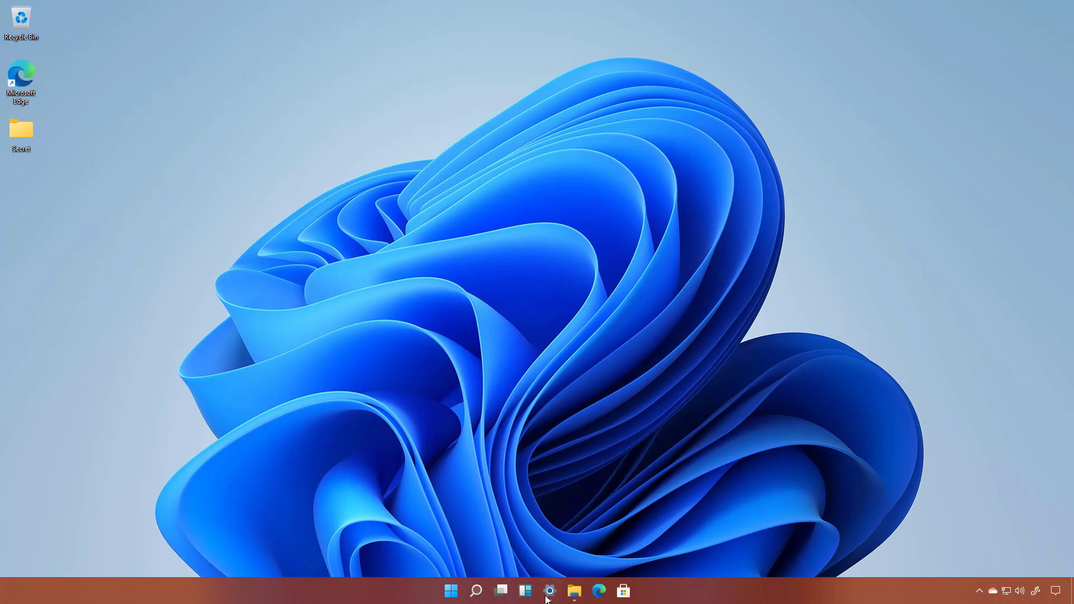
# In Personalization > Themes, apply Windows (light), then Windows (dark), and view its desktop wallpaper.
pyautogui.moveTo(549, 596)
pyautogui.click(451, 593)
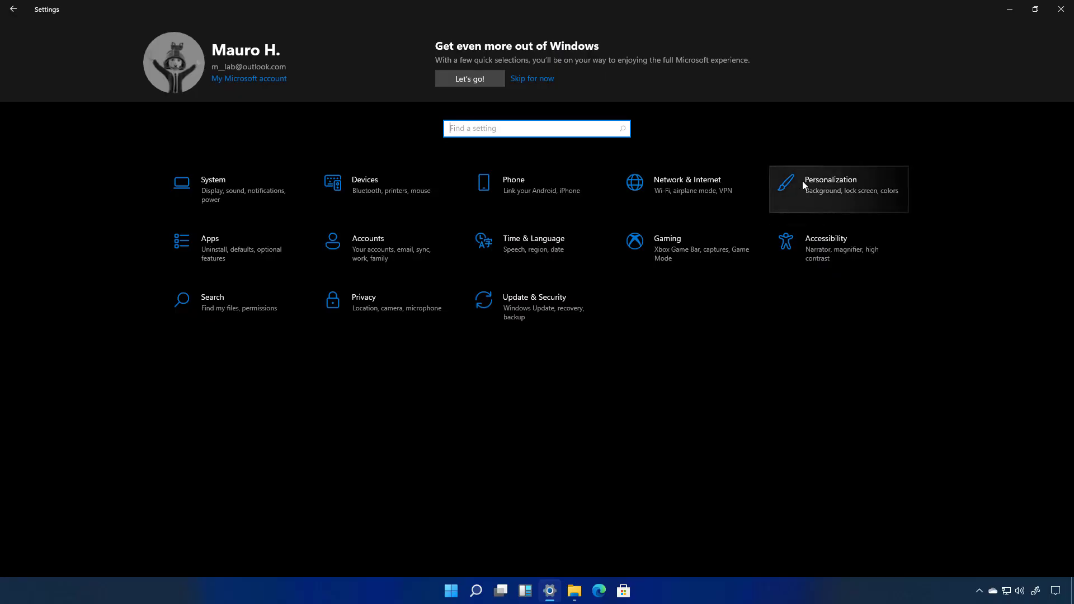
pyautogui.click(806, 185)
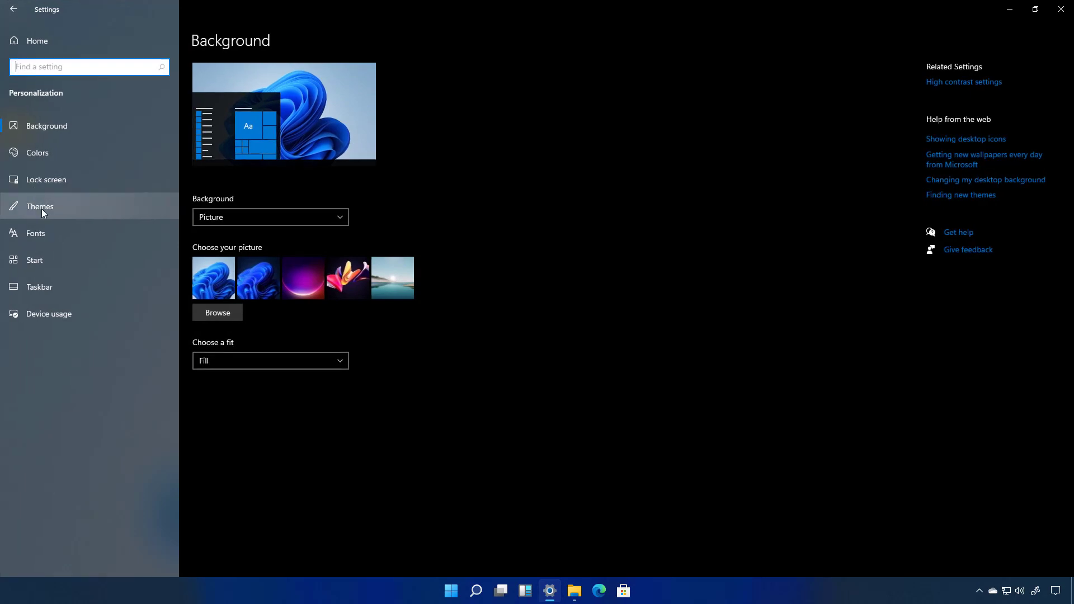
pyautogui.click(40, 207)
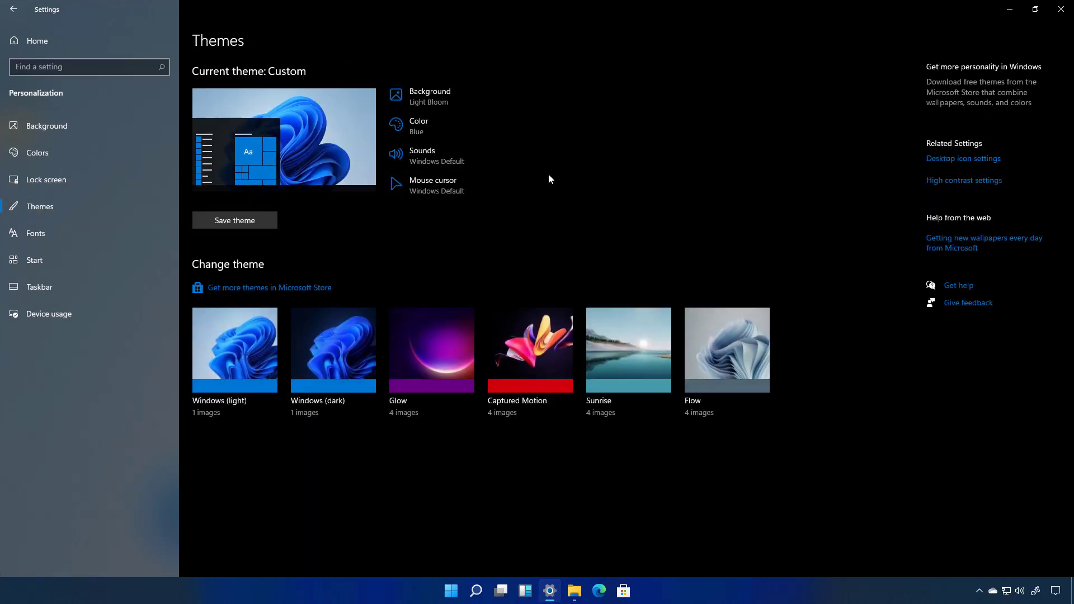
pyautogui.click(242, 353)
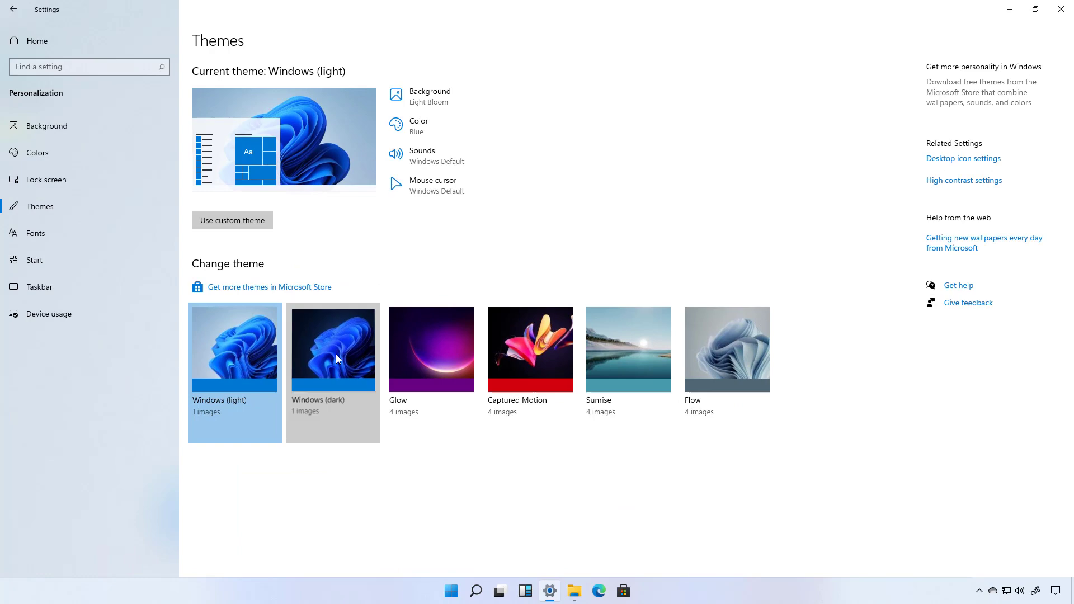
pyautogui.click(336, 356)
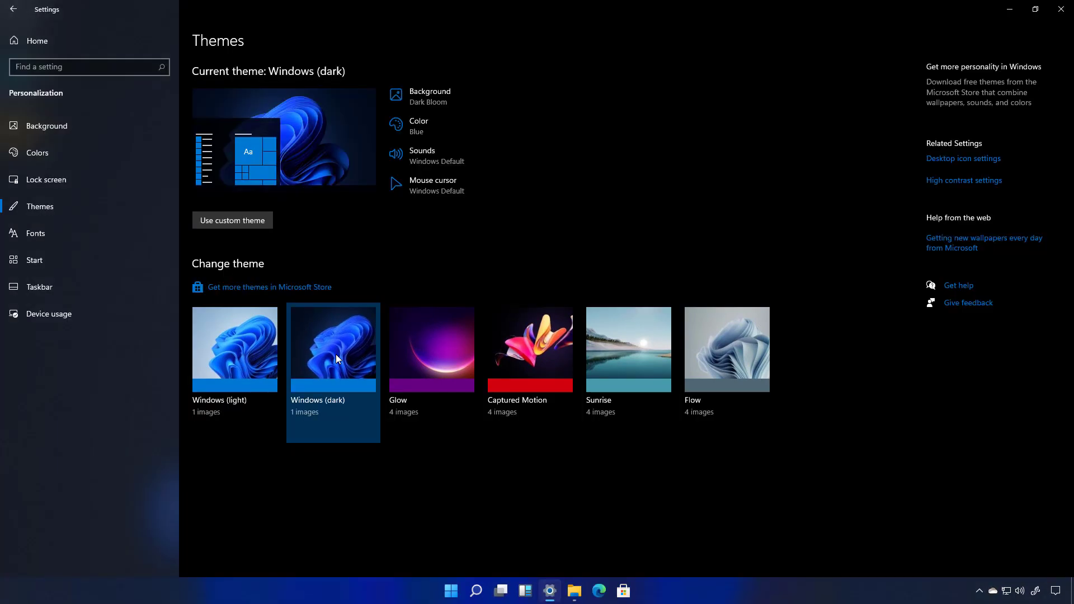
pyautogui.press('super+d')
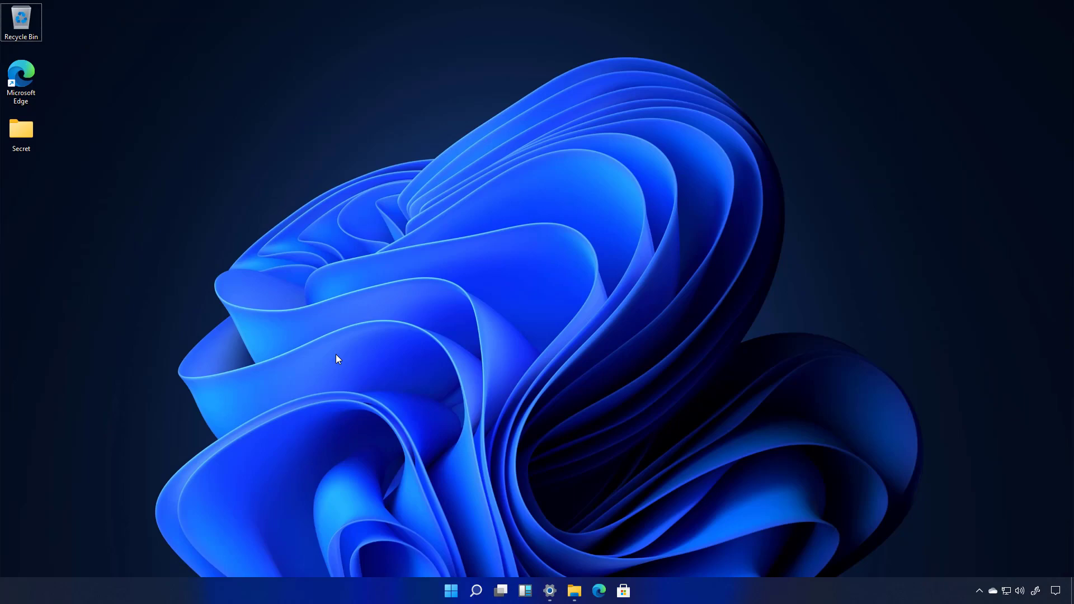
pyautogui.press('super+d')
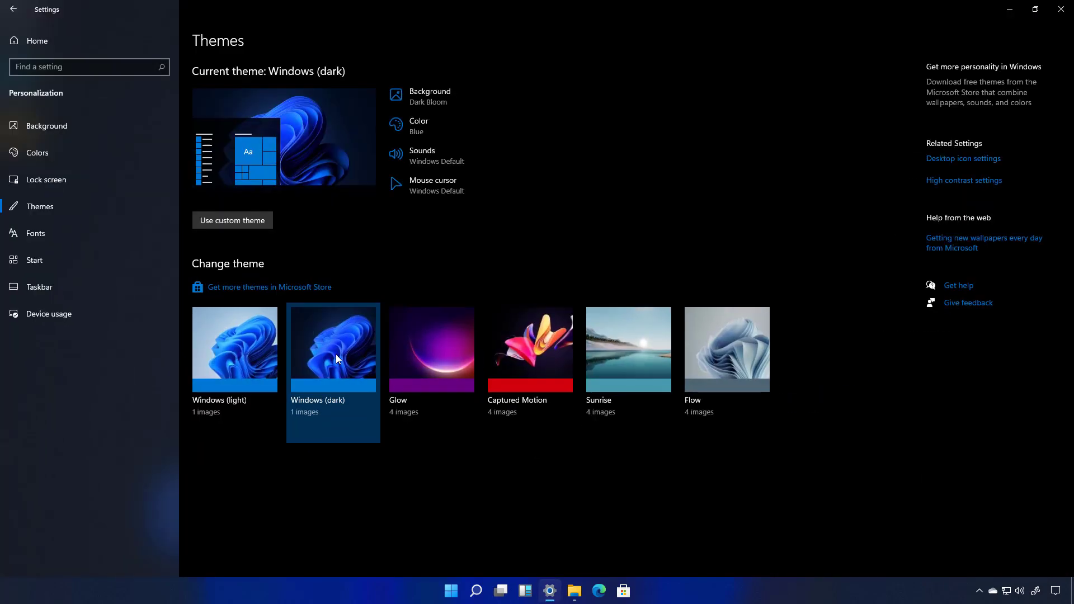
# Apply the Glow theme and check the desktop and Start menu, then try Captured Motion and Sunrise.
pyautogui.click(435, 358)
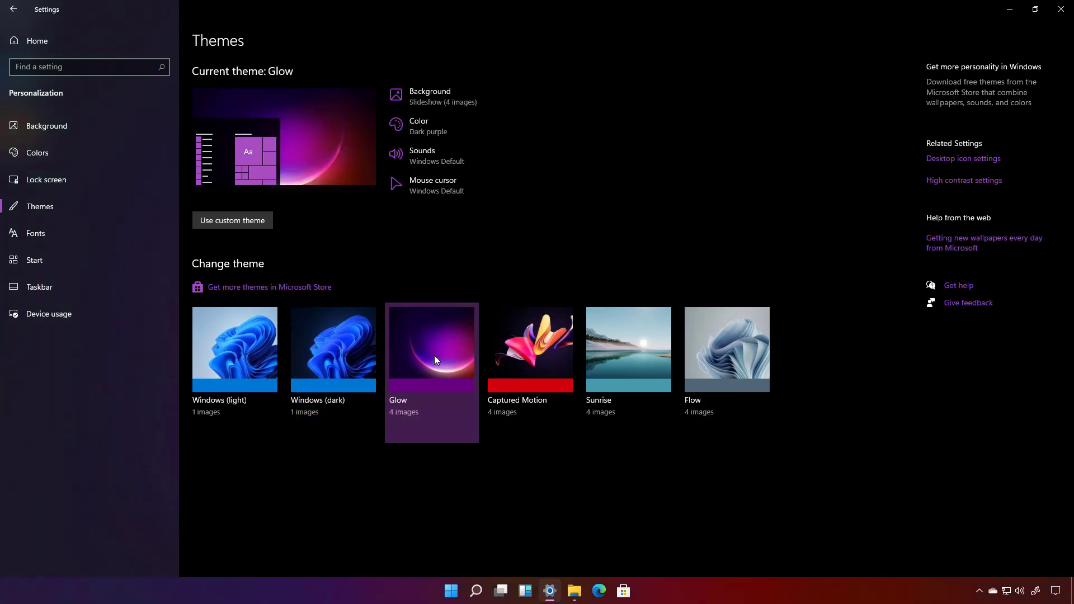
pyautogui.press('super+d')
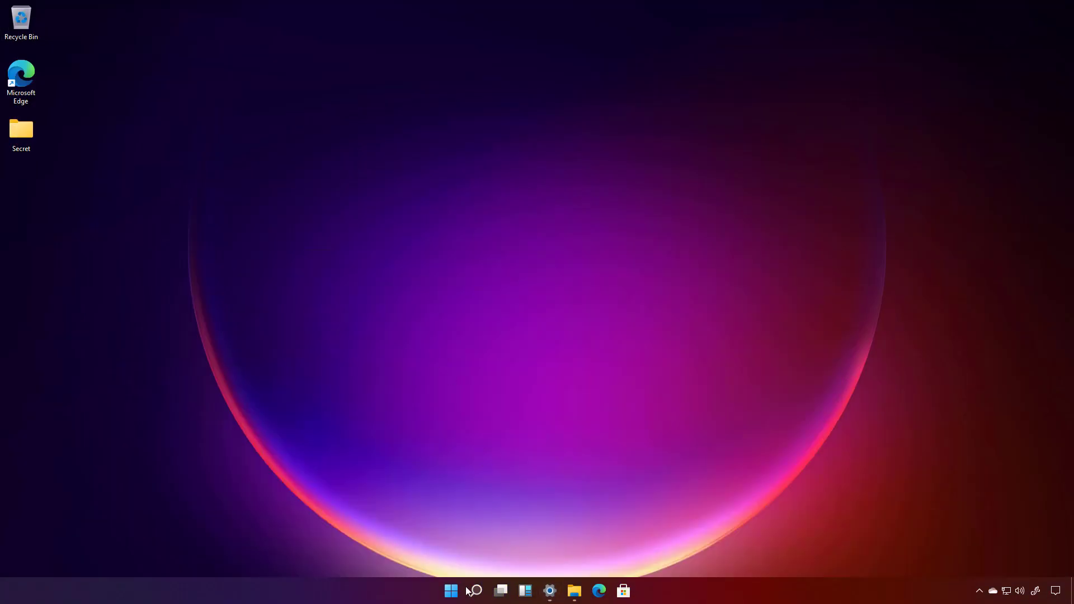
pyautogui.click(453, 592)
pyautogui.click(456, 594)
pyautogui.click(449, 596)
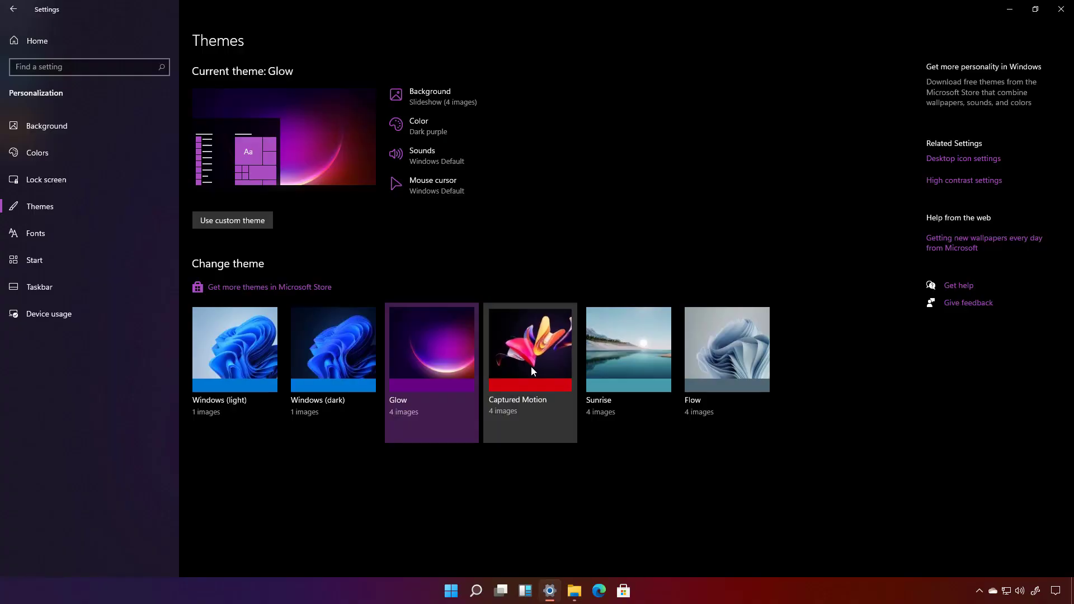
pyautogui.click(532, 369)
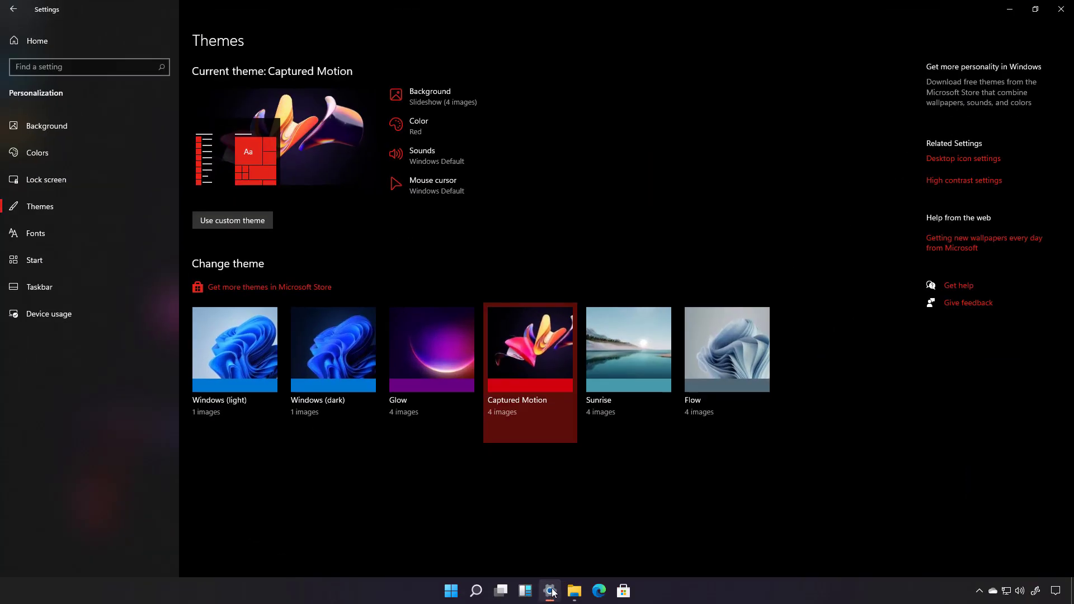
pyautogui.click(642, 390)
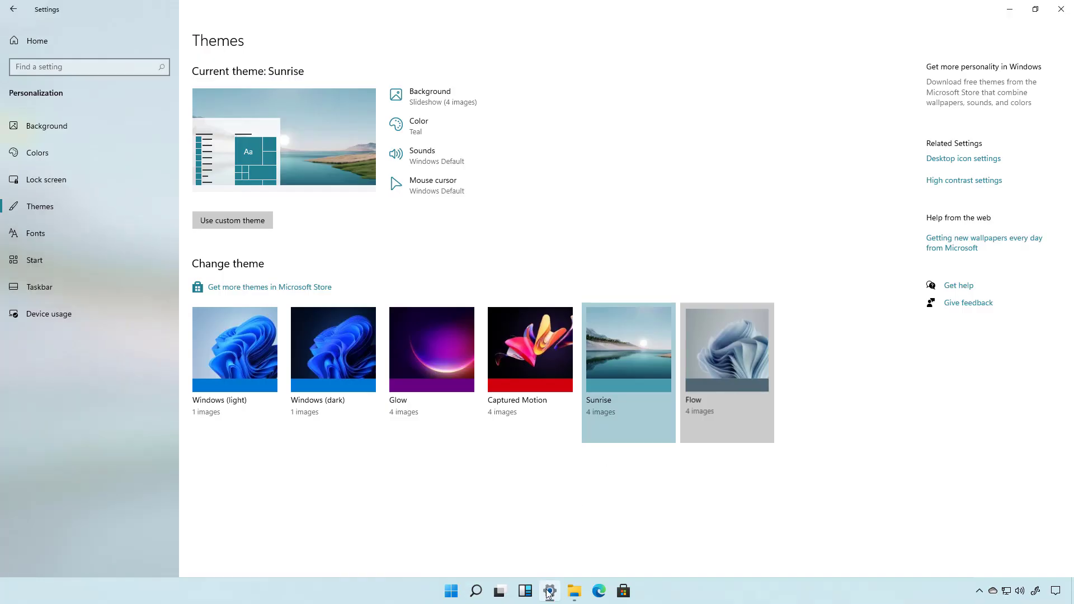
# Open File Explorer on Desktop, snap it left with Win+Left, then minimize and restore it.
pyautogui.press('space')
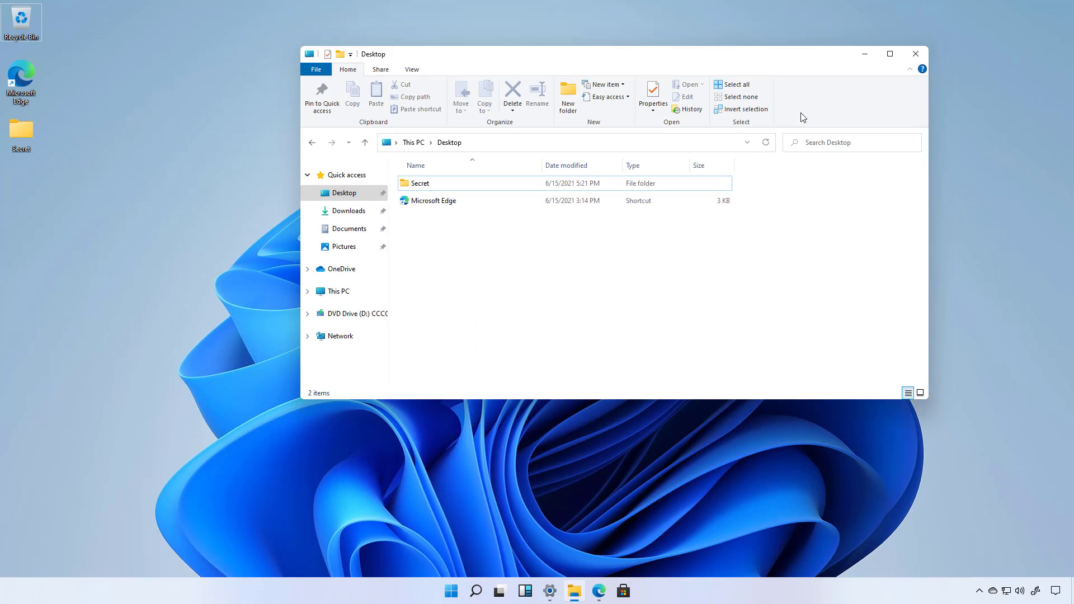
pyautogui.moveTo(894, 61)
pyautogui.press('super+Left')
pyautogui.press('super+Right')
pyautogui.press('super+Down')
pyautogui.press('super+Up')
# Snap Explorer to the top-right quarter, then lay it in the left two-thirds with Edge on the right.
pyautogui.press('super+Right')
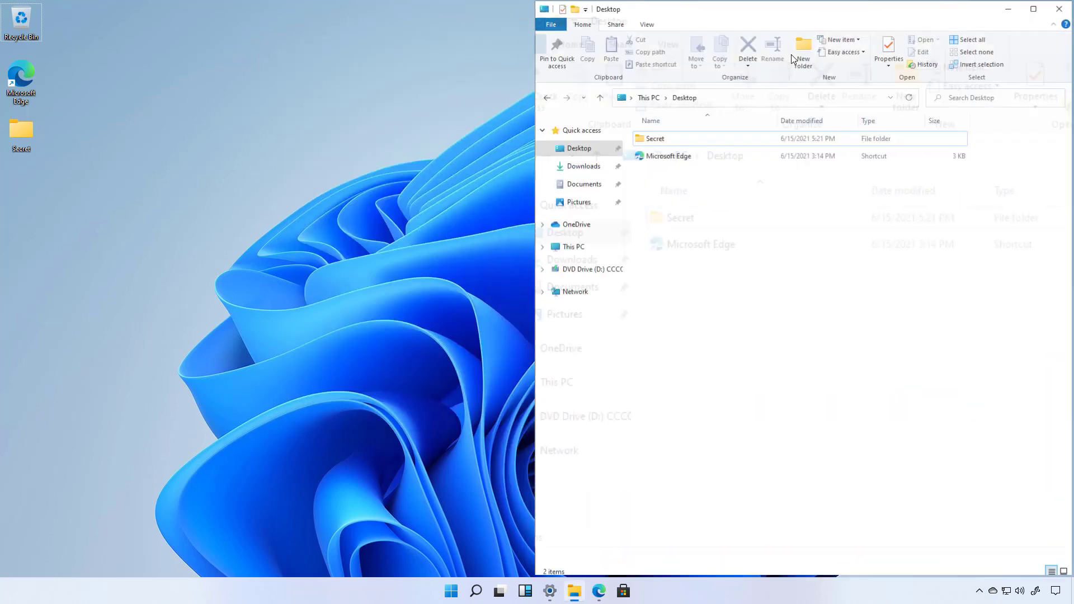
pyautogui.press('super+Up')
pyautogui.press('super+Down')
pyautogui.press('super+Down')
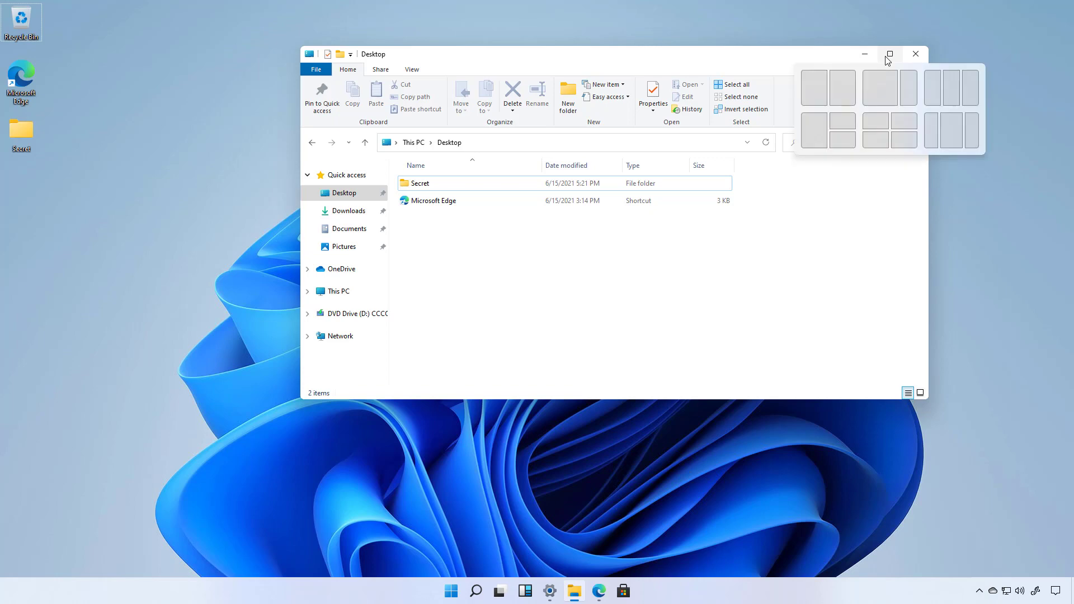
pyautogui.click(885, 87)
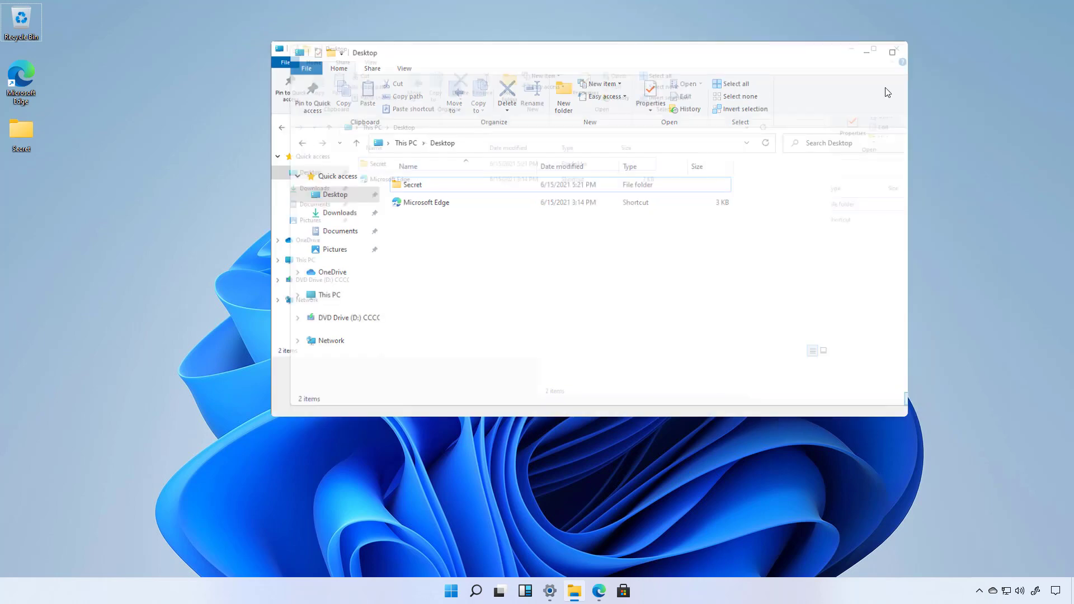
pyautogui.click(773, 313)
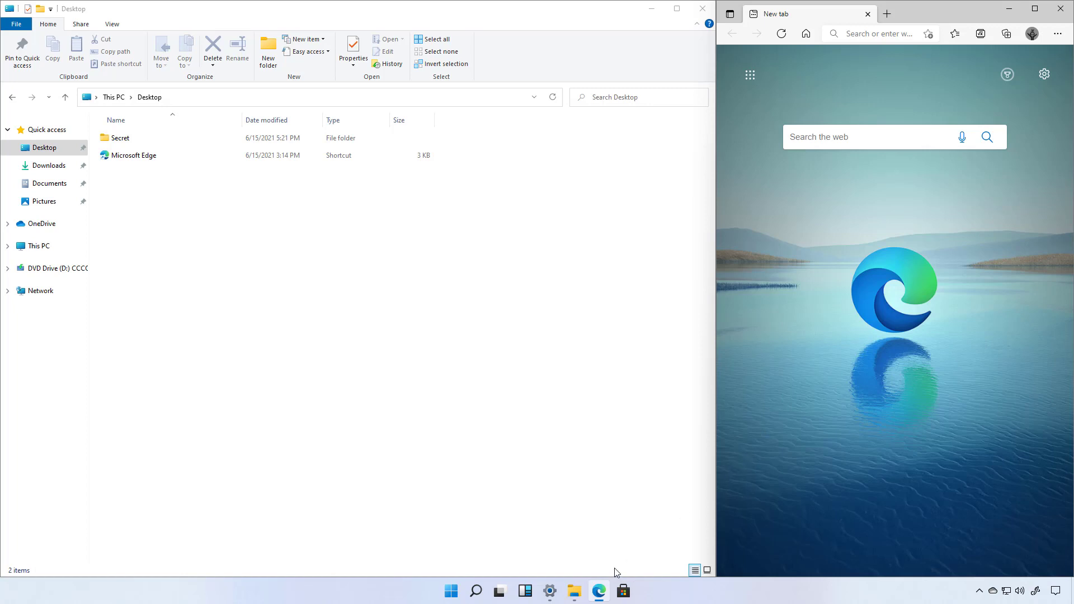
pyautogui.moveTo(605, 597)
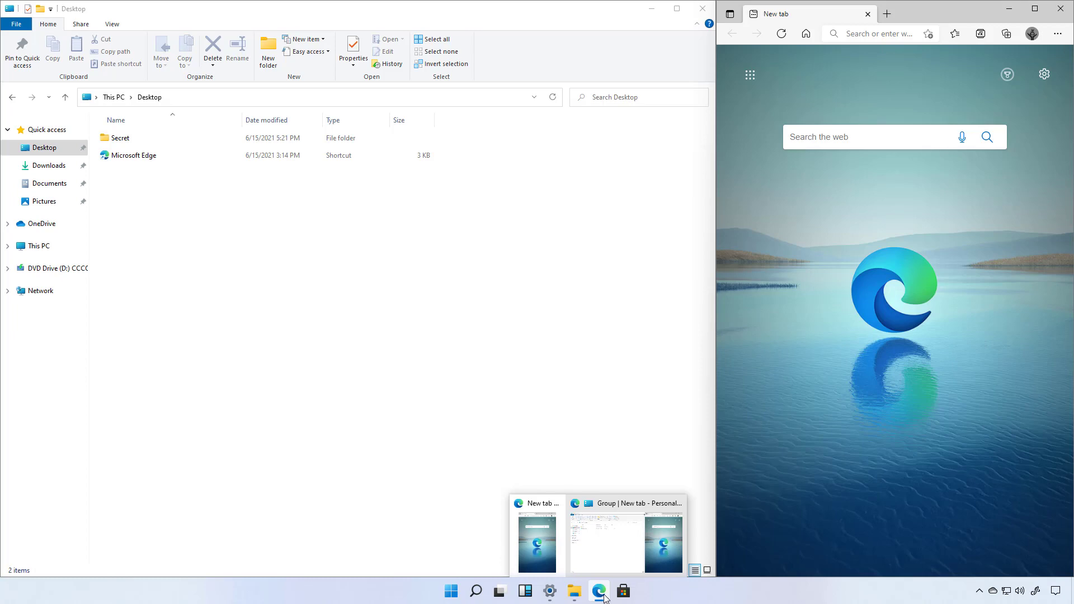
pyautogui.moveTo(549, 545)
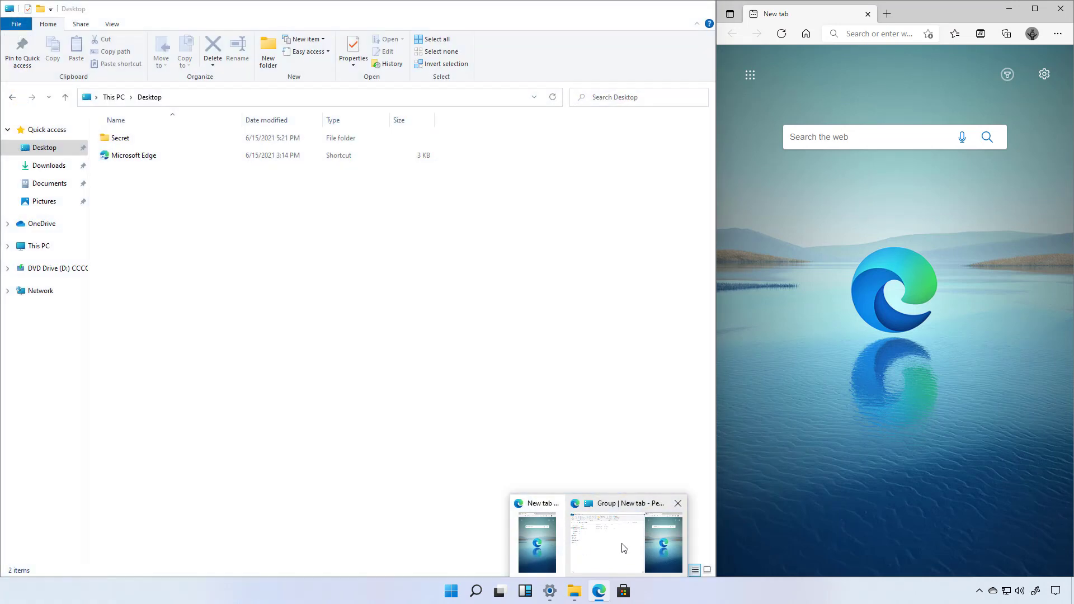
pyautogui.click(624, 548)
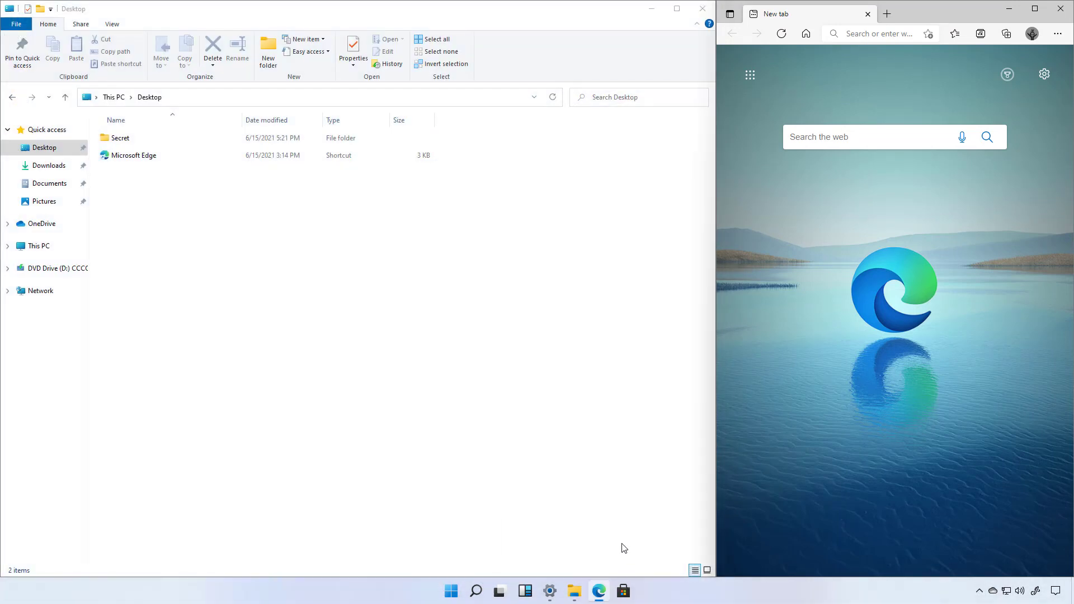
pyautogui.moveTo(543, 549)
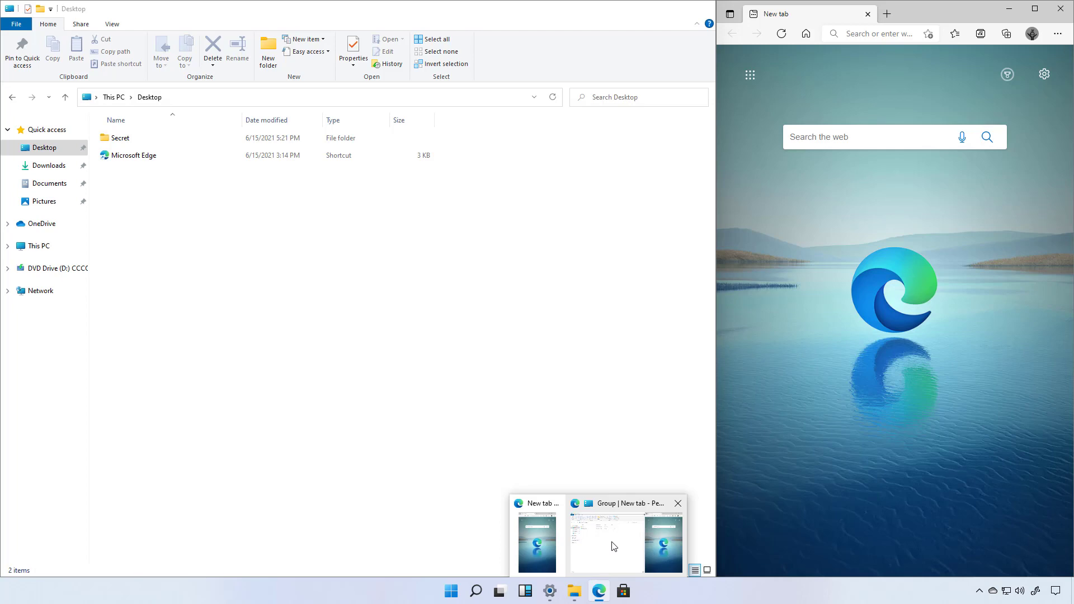
pyautogui.click(613, 547)
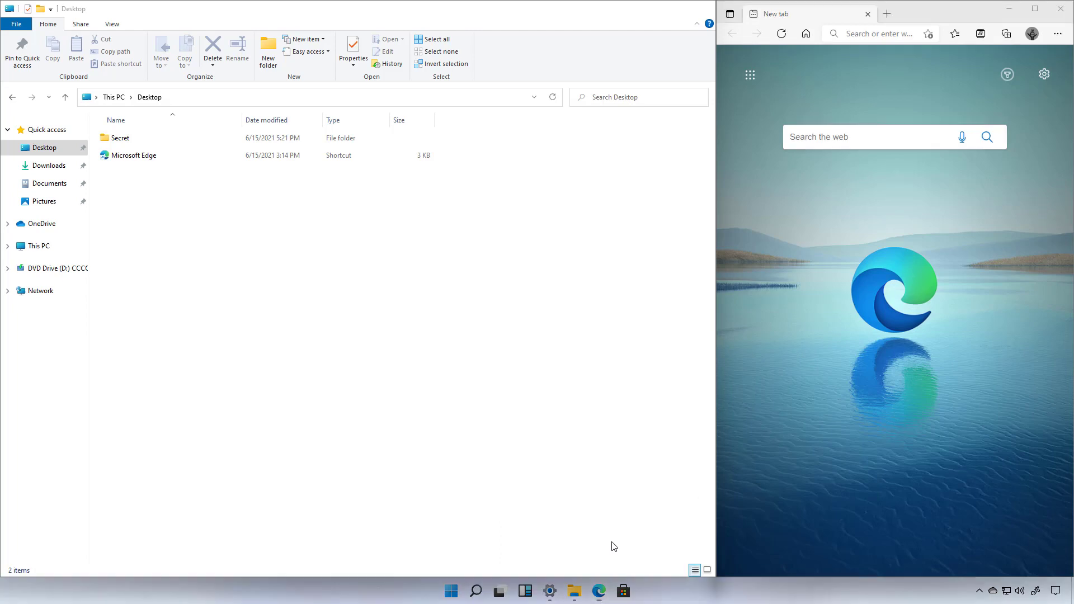
pyautogui.click(550, 591)
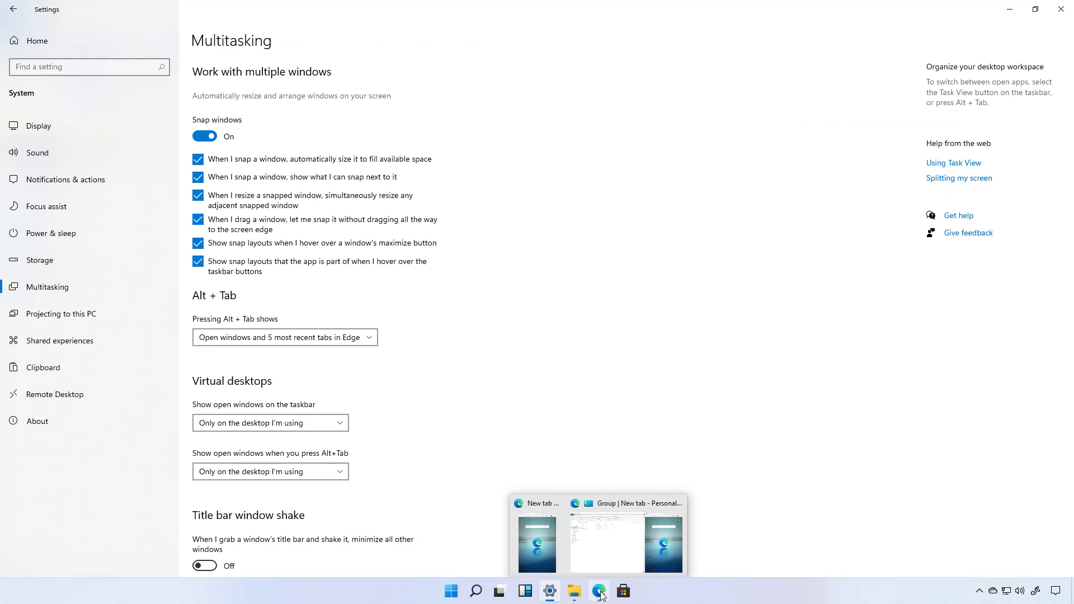
pyautogui.click(605, 553)
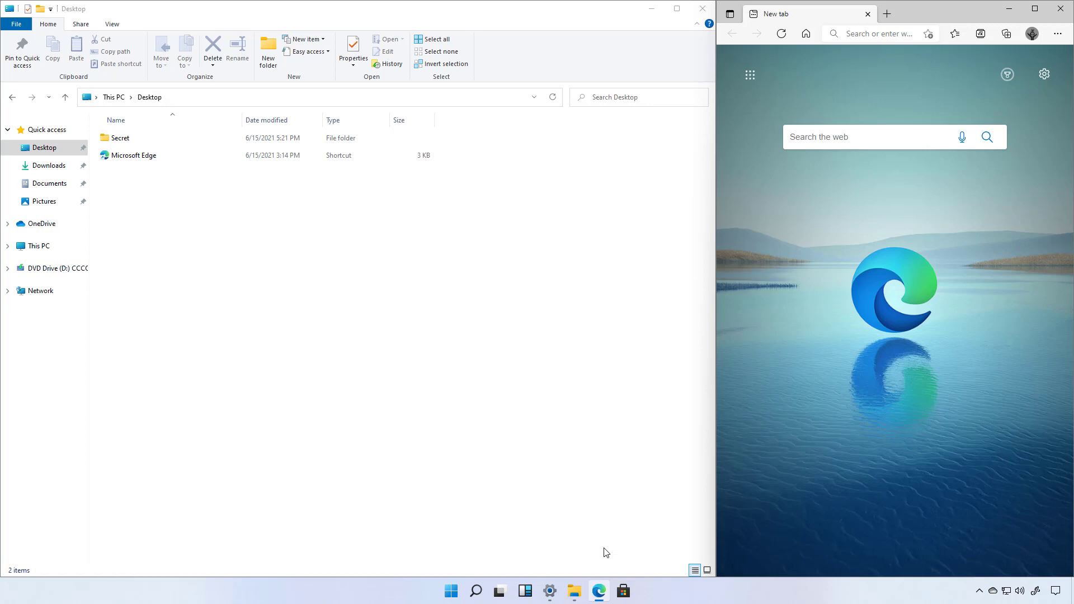
pyautogui.click(631, 380)
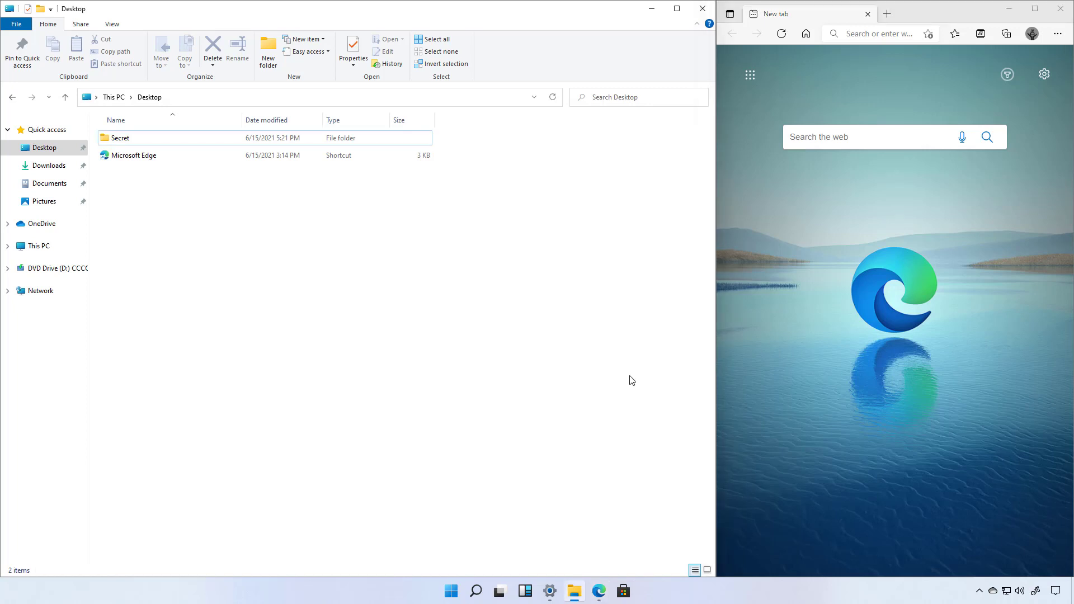
# Toggle the maximize-button hover and taskbar-group snap layout options in Multitasking.
pyautogui.hotkey('alt', 'Tab')
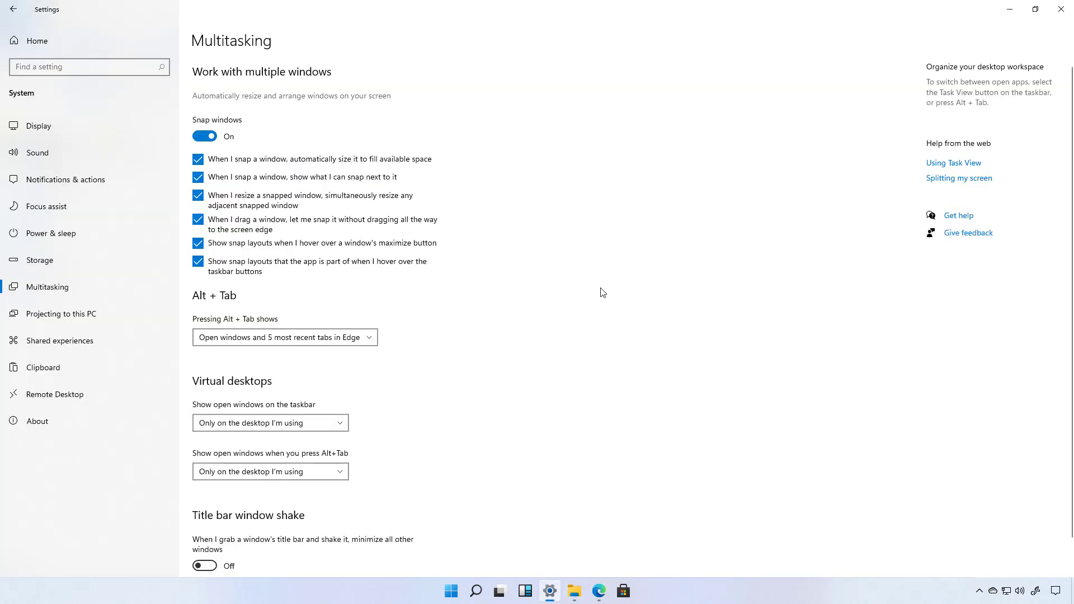
pyautogui.click(201, 246)
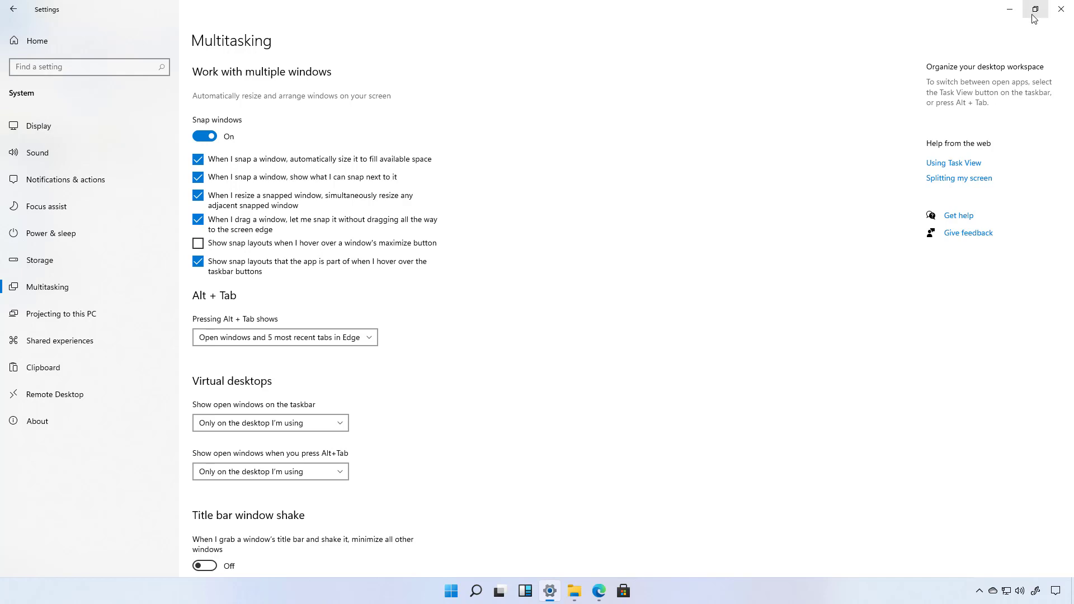
pyautogui.click(198, 244)
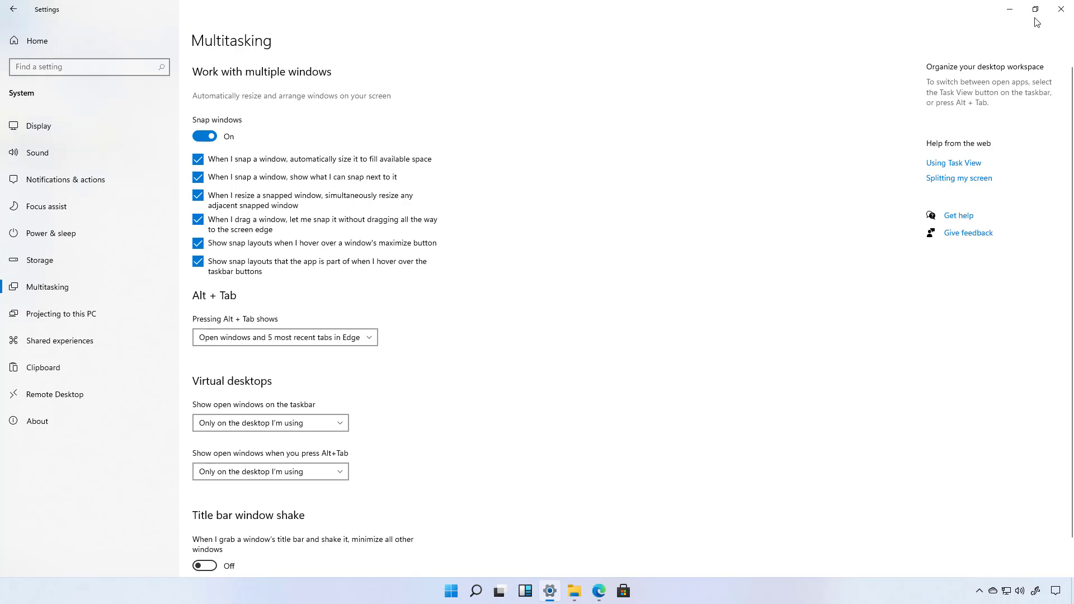
pyautogui.moveTo(1035, 12)
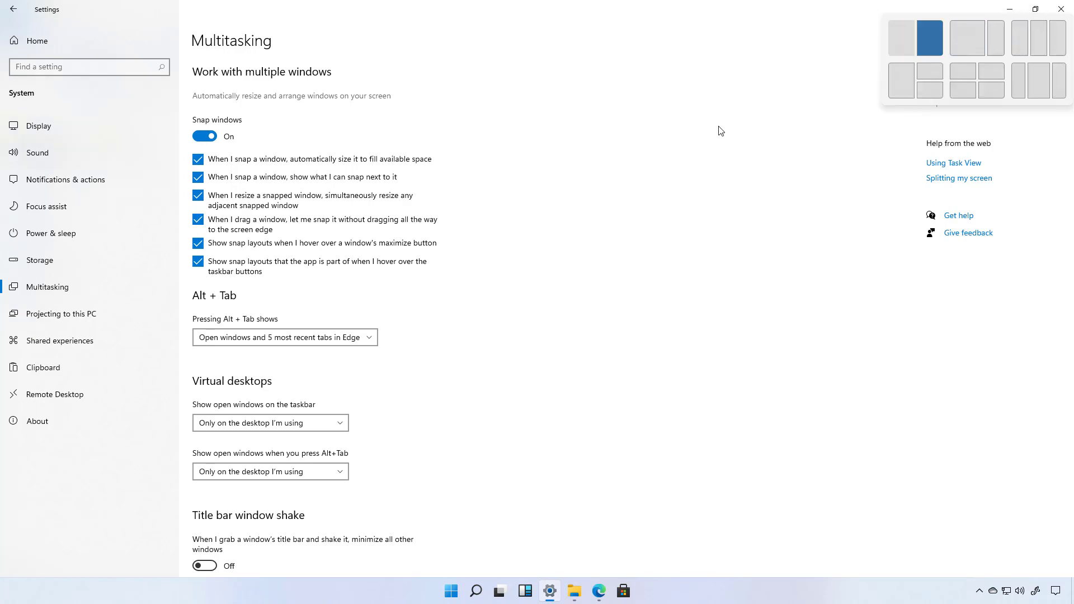
pyautogui.click(198, 244)
pyautogui.click(199, 263)
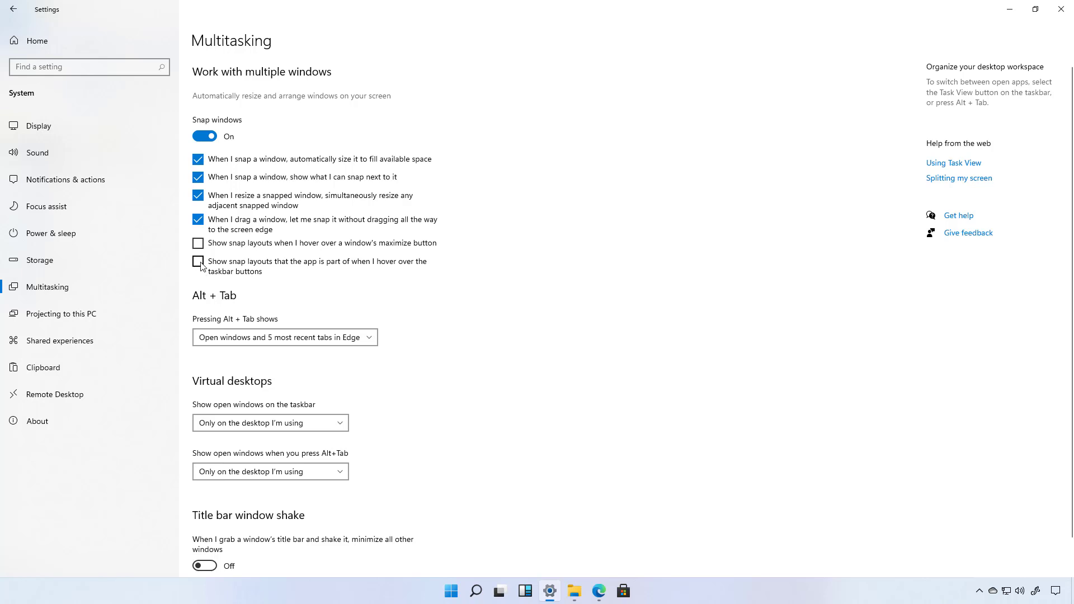
pyautogui.click(199, 263)
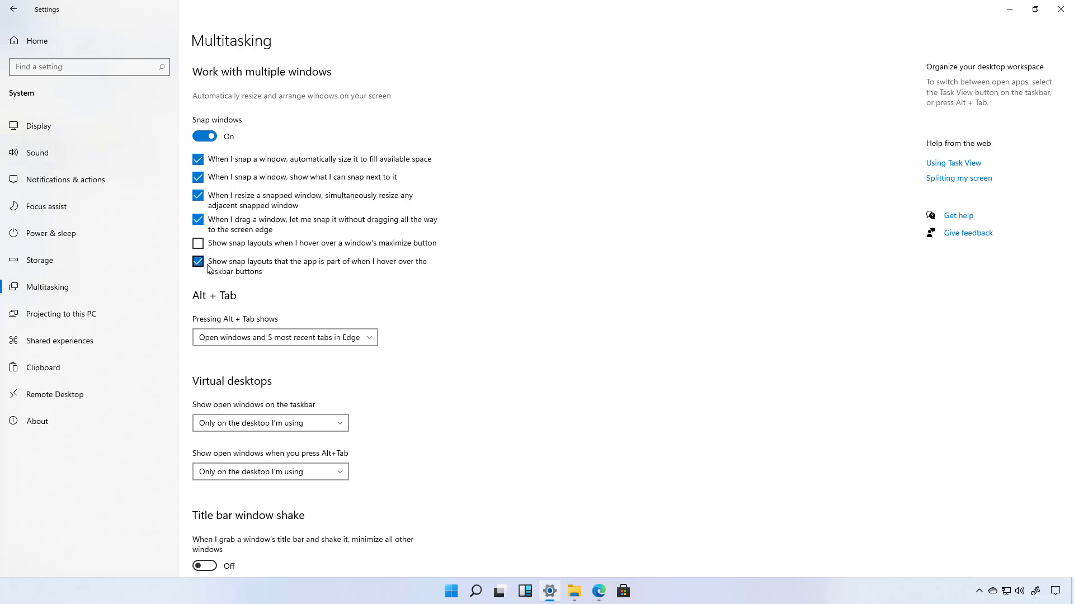
pyautogui.click(199, 263)
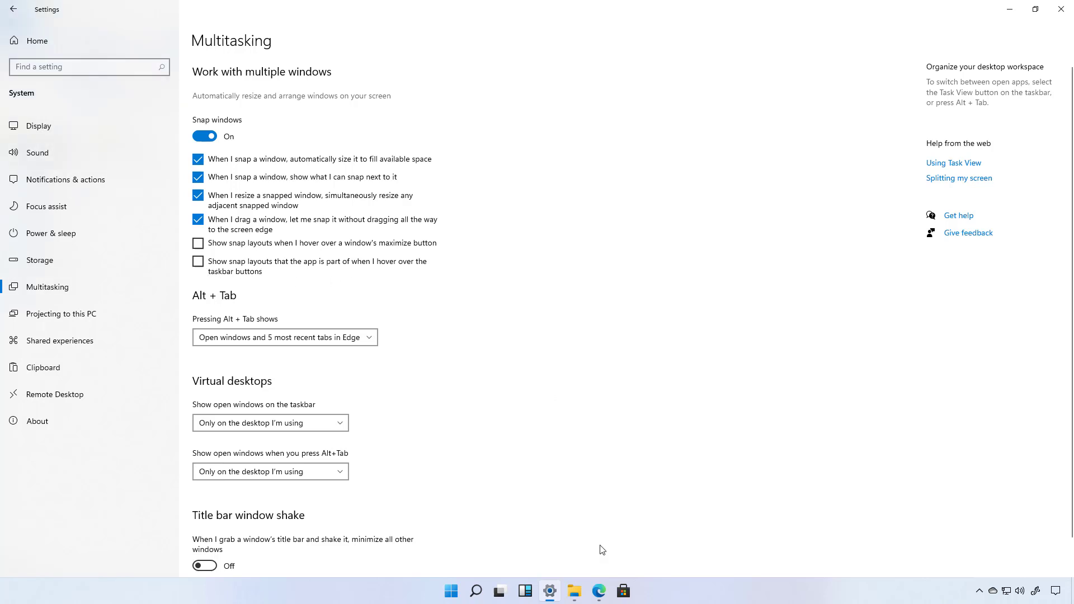
pyautogui.moveTo(600, 591)
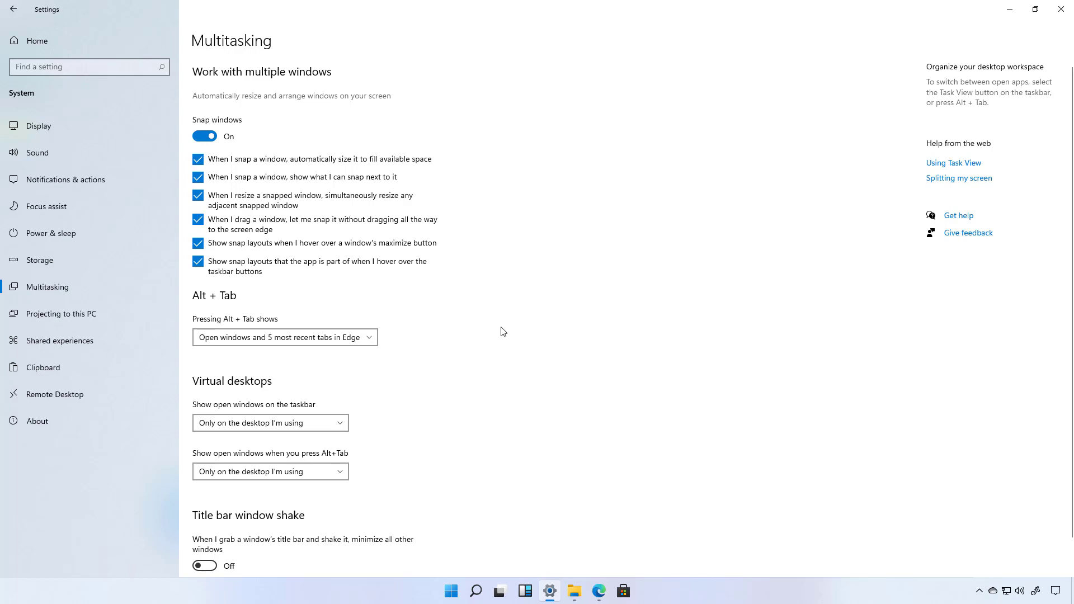
# On the Display page, turn 'Remember window locations' off and back on.
pyautogui.click(34, 124)
pyautogui.scroll(-2, 210, 369)
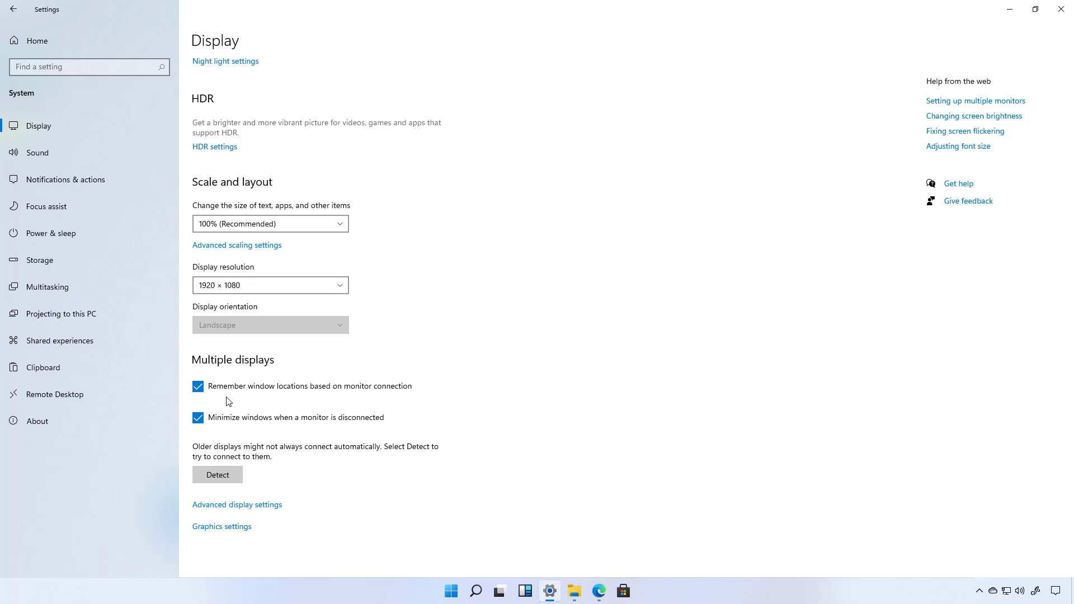
pyautogui.click(199, 386)
pyautogui.click(199, 387)
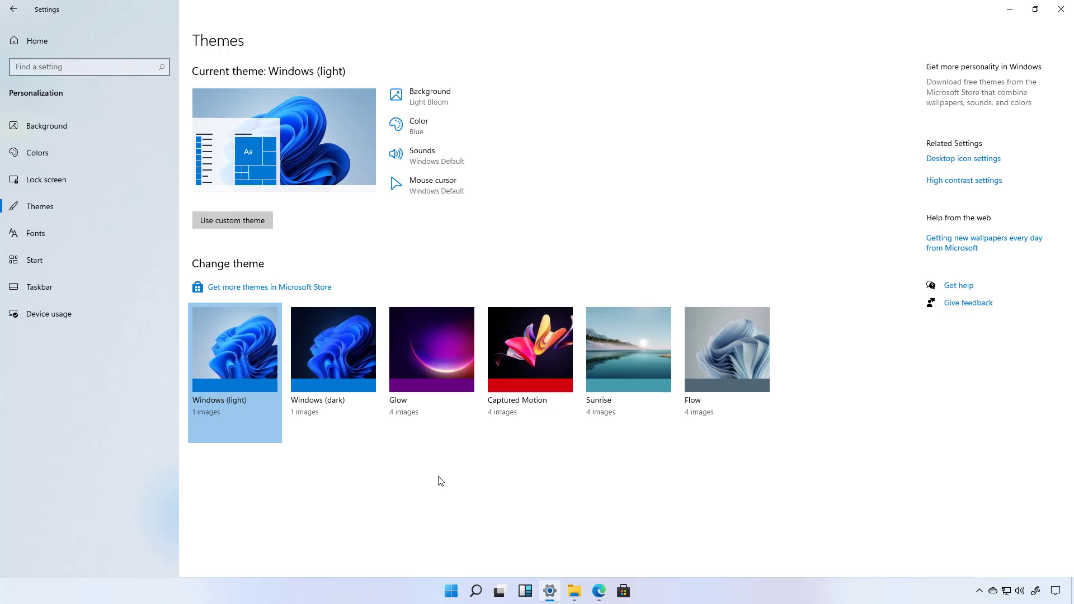
# Open the theme's Sound dialog and preview the Asterisk and Critical Stop sounds.
pyautogui.click(445, 159)
pyautogui.click(84, 171)
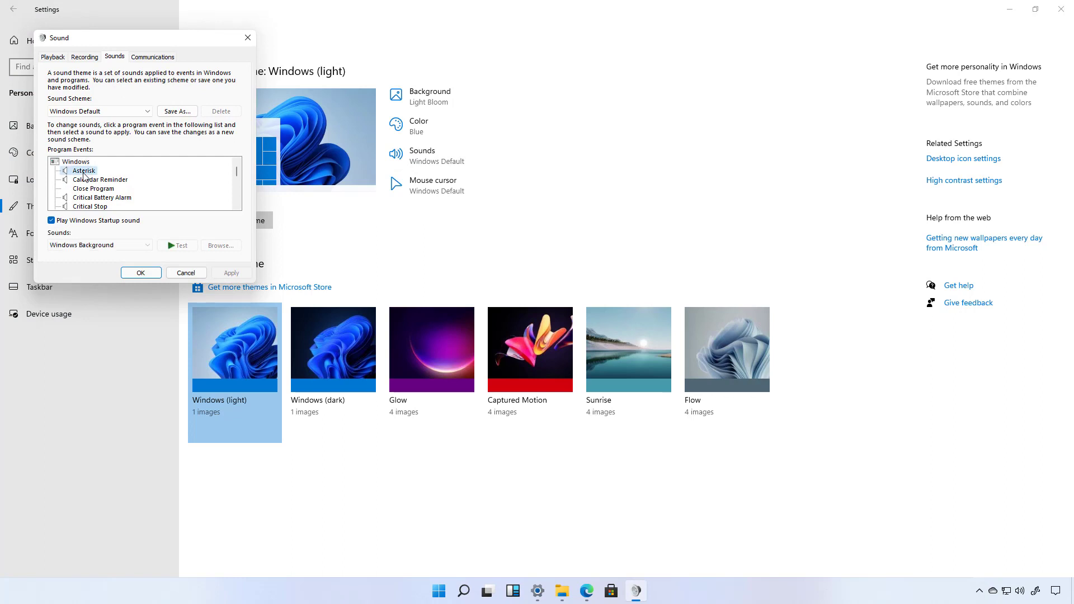
pyautogui.click(182, 246)
pyautogui.press('Down')
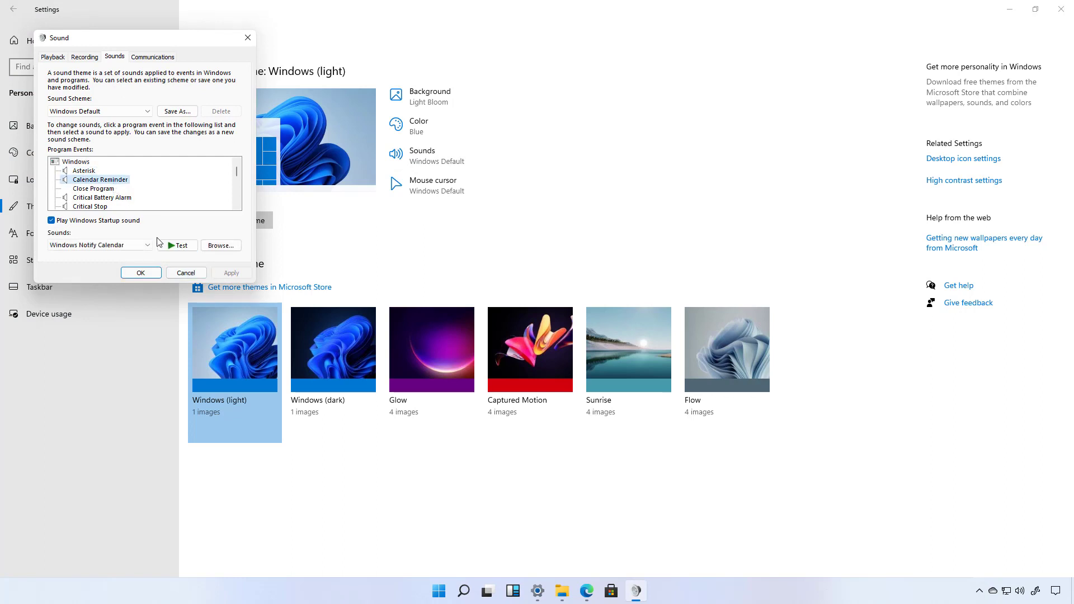
pyautogui.click(115, 198)
pyautogui.click(90, 206)
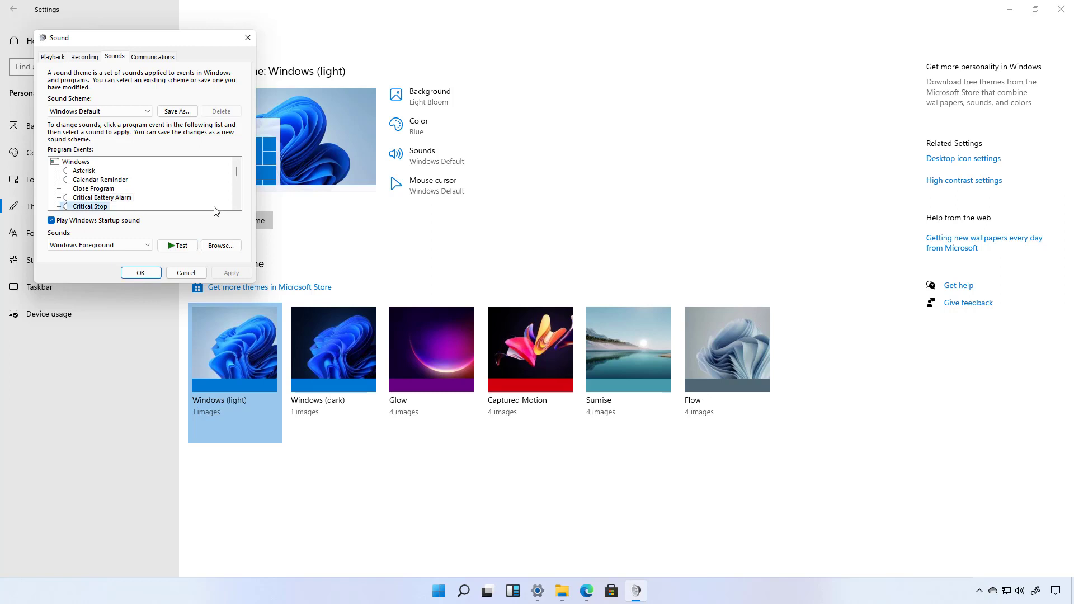
pyautogui.click(237, 208)
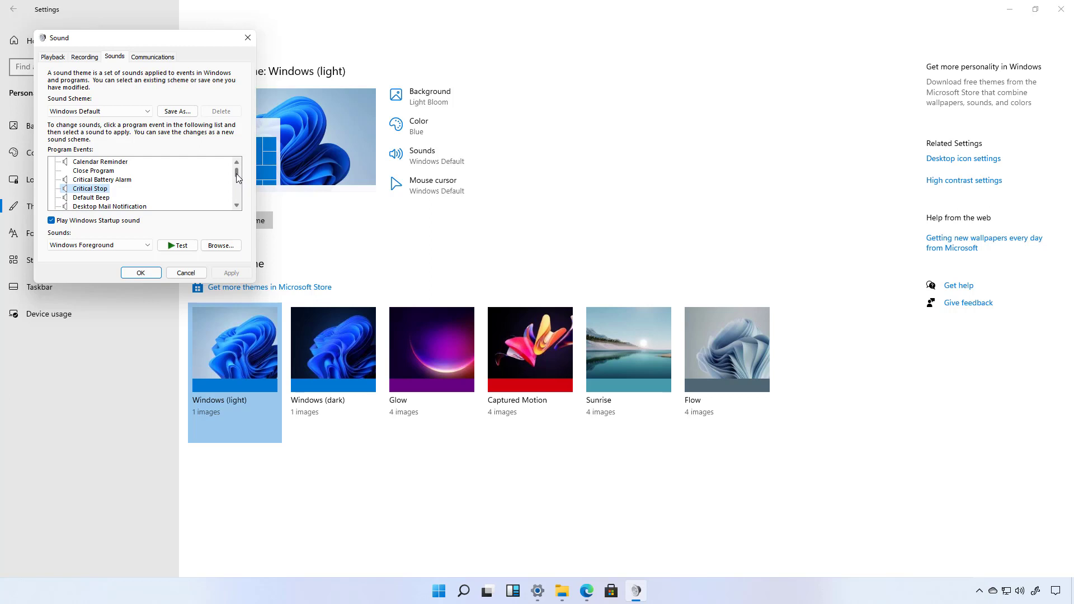
pyautogui.moveTo(237, 177); pyautogui.dragTo(237, 181)
# Preview the Desktop Mail Notification, Device Disconnect and Device Failed to Connect sounds.
pyautogui.click(109, 161)
pyautogui.click(177, 245)
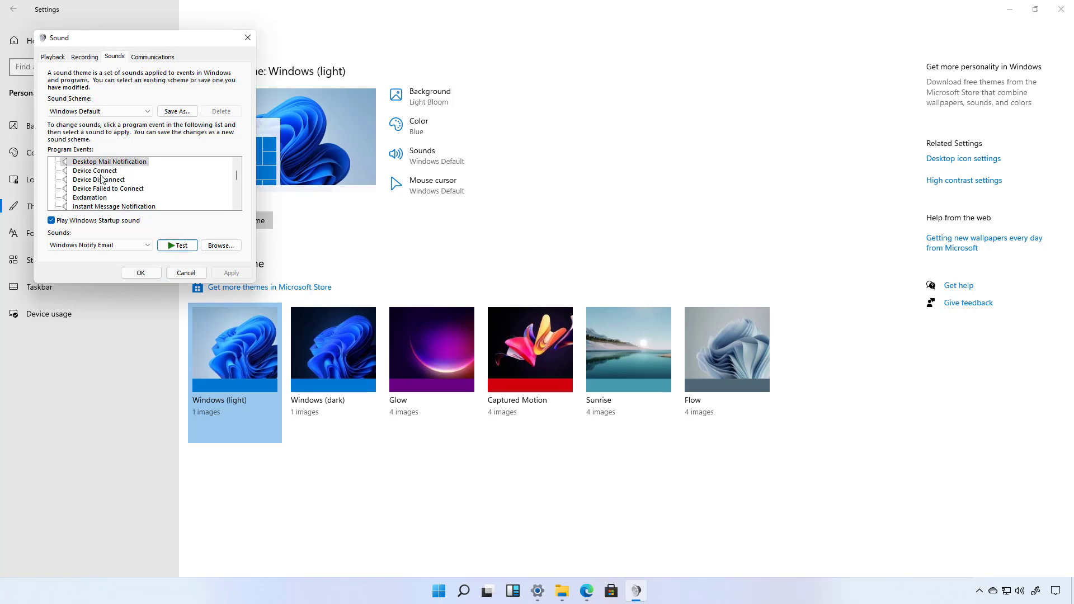
pyautogui.click(101, 179)
pyautogui.click(177, 245)
pyautogui.click(125, 180)
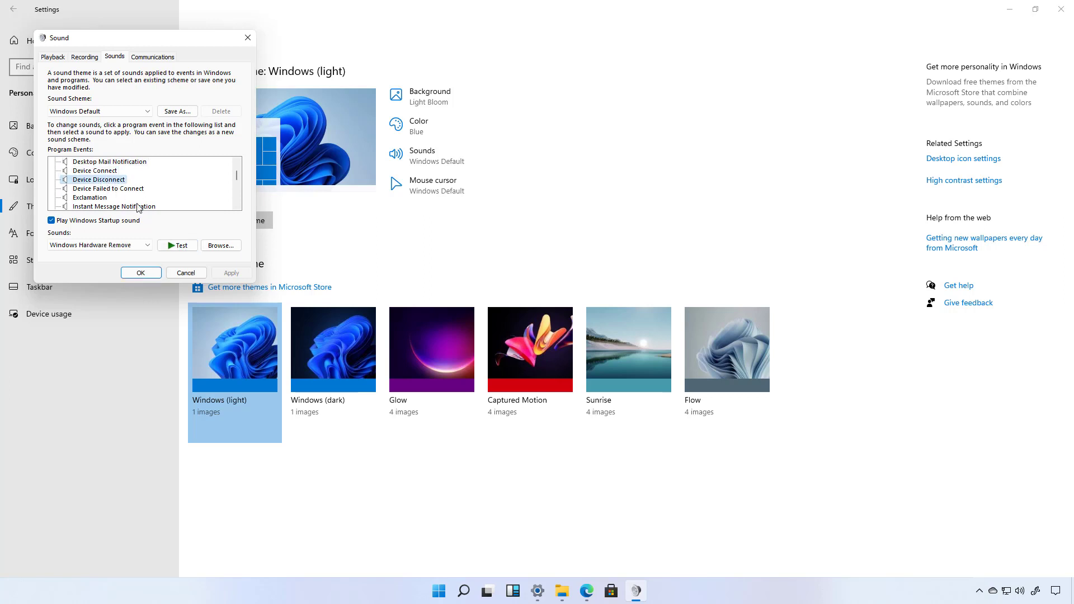
pyautogui.click(176, 245)
pyautogui.click(113, 188)
pyautogui.click(185, 246)
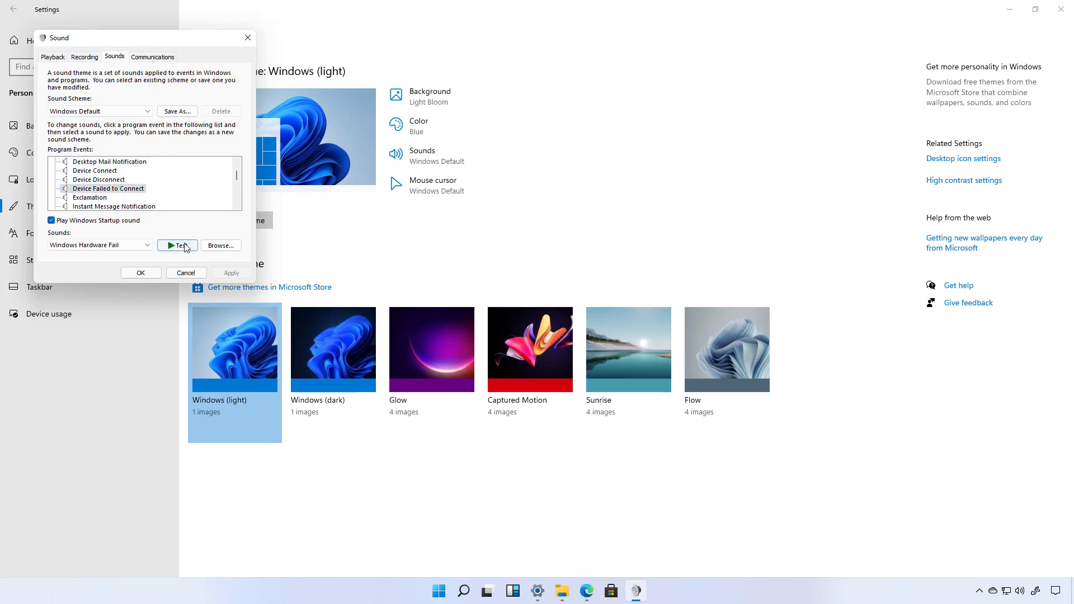
# Preview the Exclamation, Instant Message Notification and Low Battery Alarm sounds.
pyautogui.click(91, 198)
pyautogui.click(165, 245)
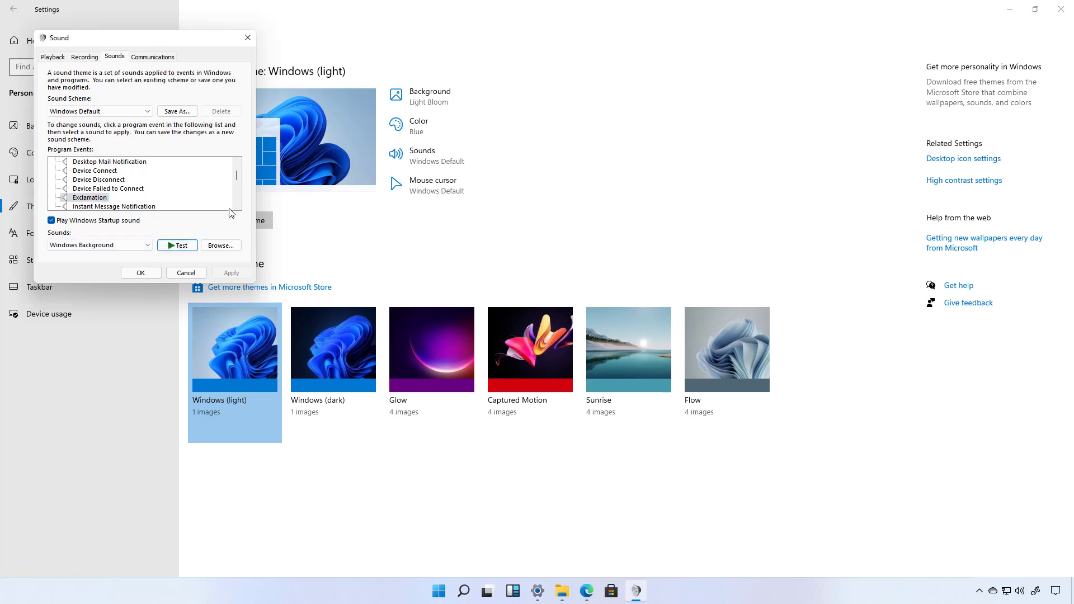
pyautogui.scroll(-1, 238, 207)
pyautogui.click(106, 180)
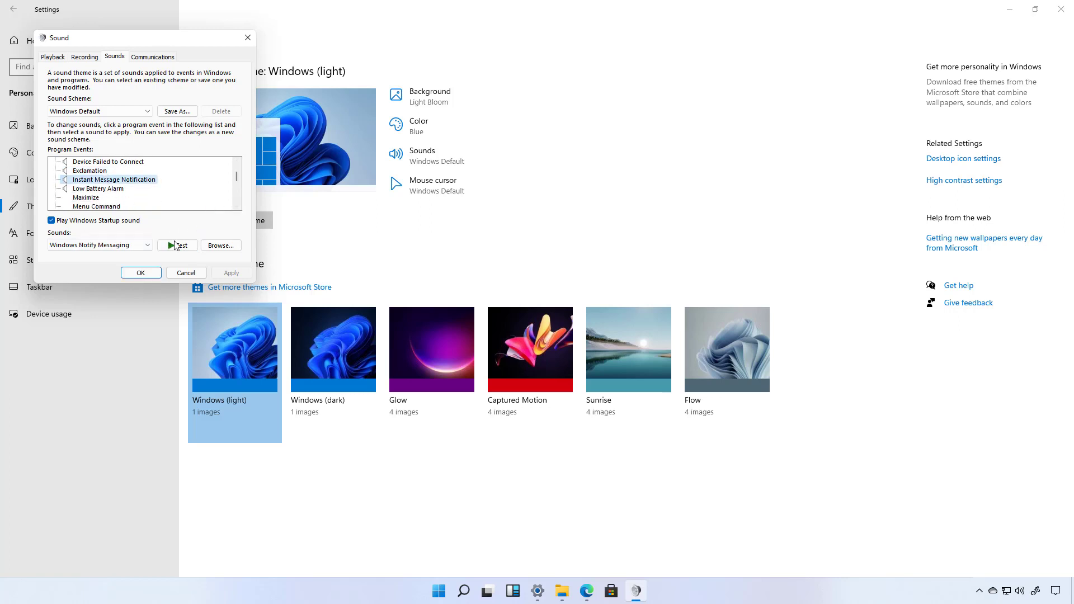
pyautogui.click(175, 245)
pyautogui.click(98, 188)
pyautogui.click(173, 246)
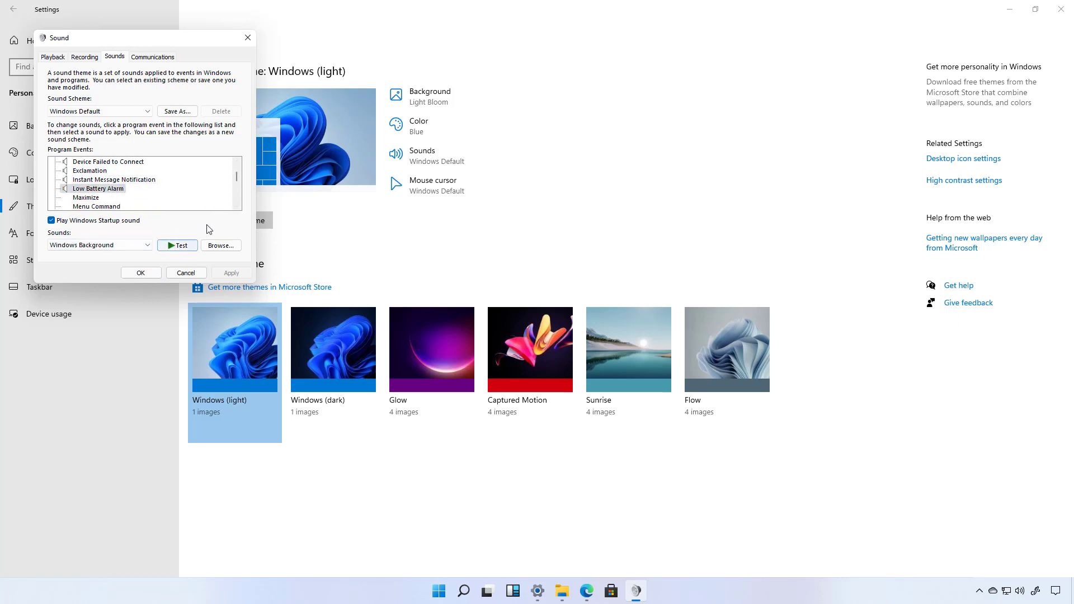
pyautogui.click(1035, 592)
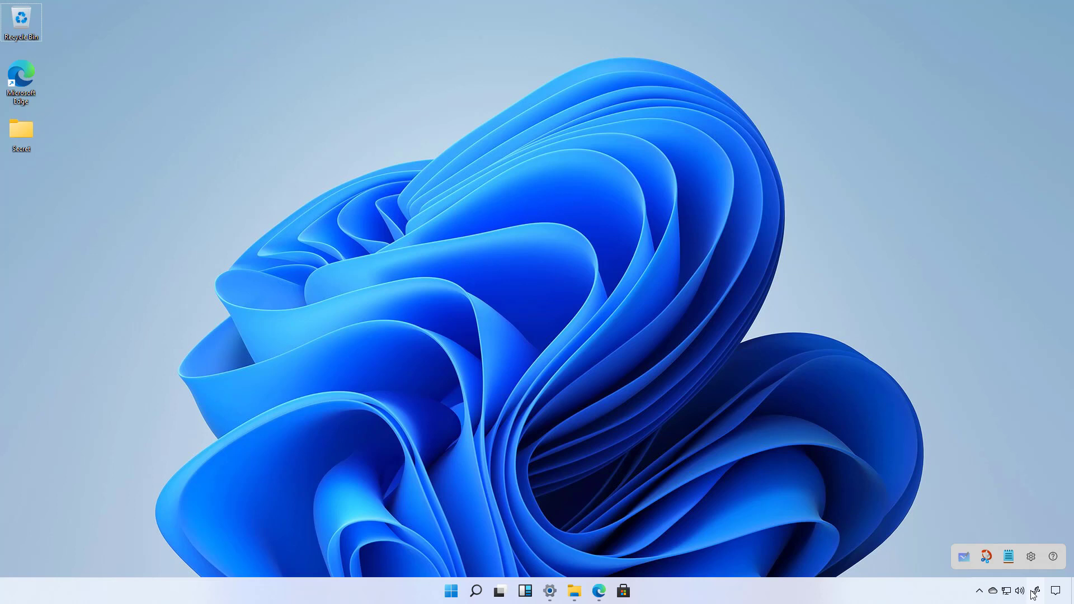
# Edit the pen menu: pin PicsArt - Photo Studio and Command Prompt, unpin Snip & Sketch and Whiteboard.
pyautogui.click(1031, 557)
pyautogui.click(1010, 517)
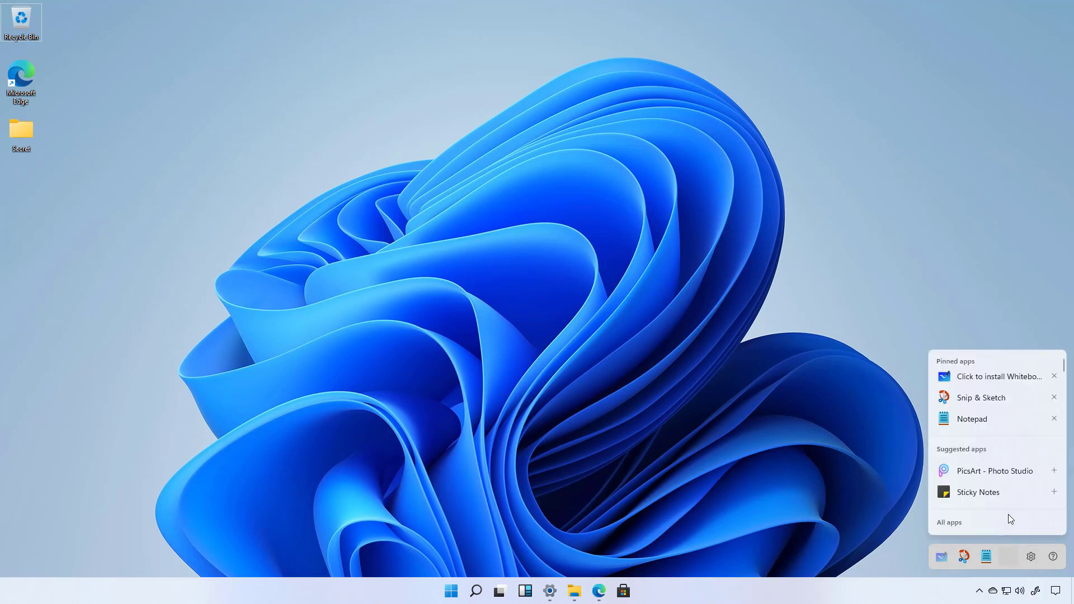
pyautogui.click(1053, 470)
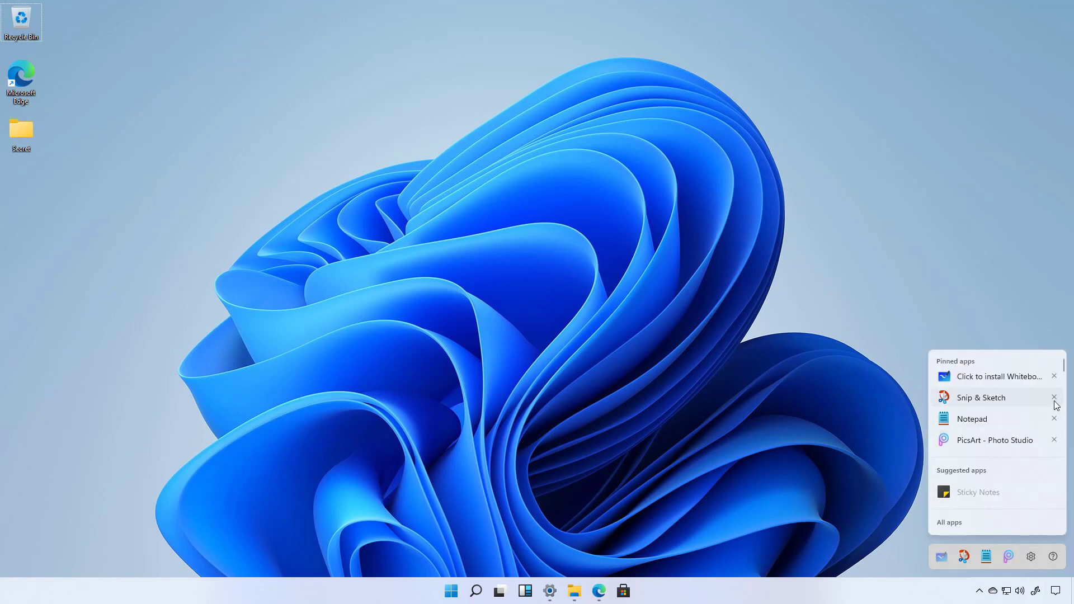
pyautogui.click(1054, 398)
pyautogui.click(1053, 377)
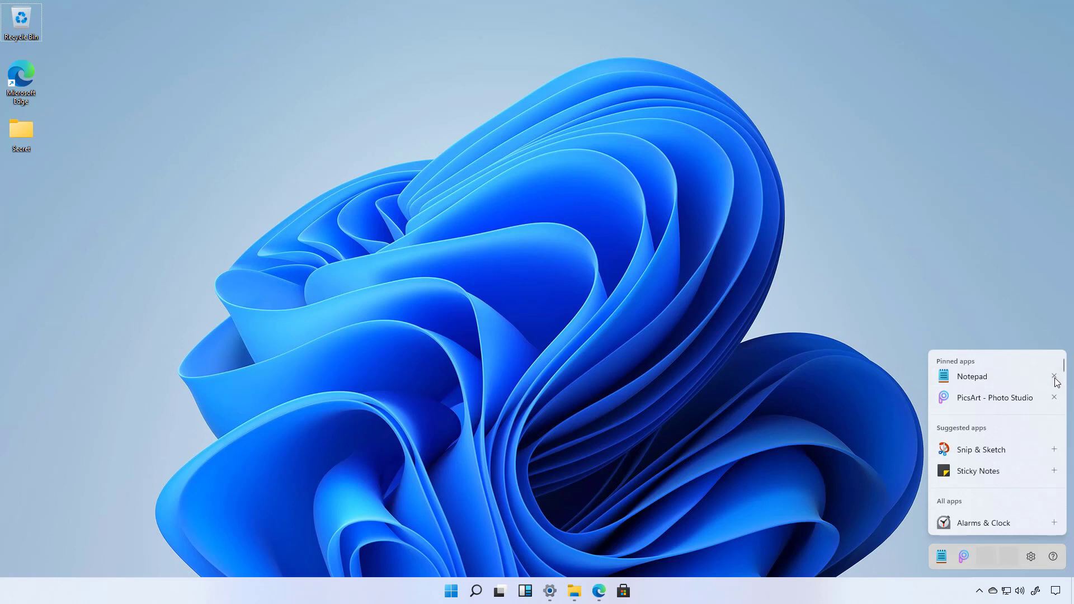
pyautogui.scroll(-4, 987, 466)
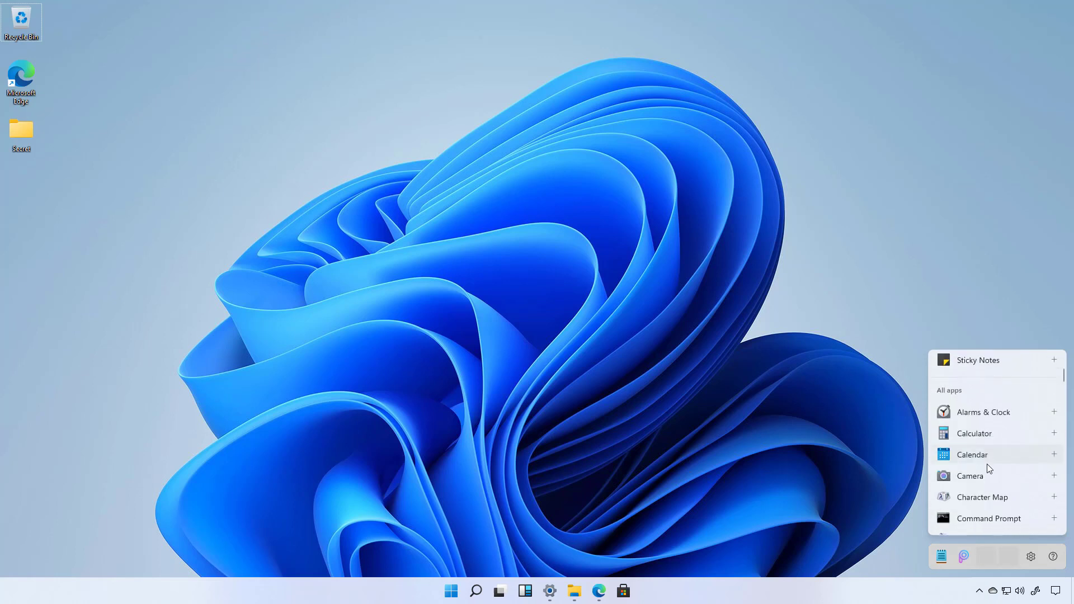
pyautogui.scroll(1, 987, 465)
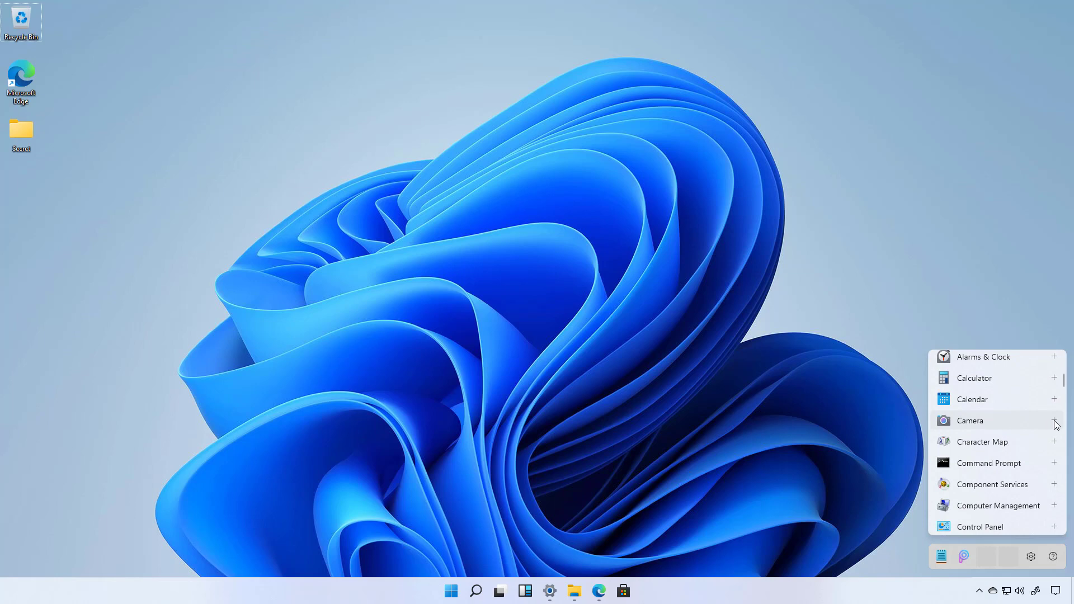
pyautogui.click(1054, 463)
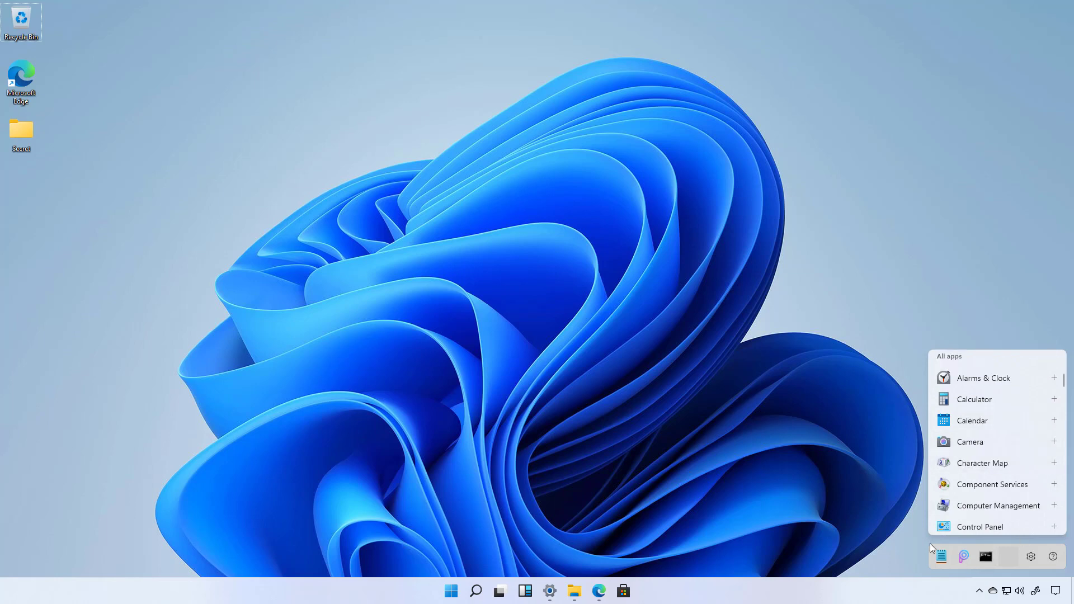
pyautogui.click(850, 534)
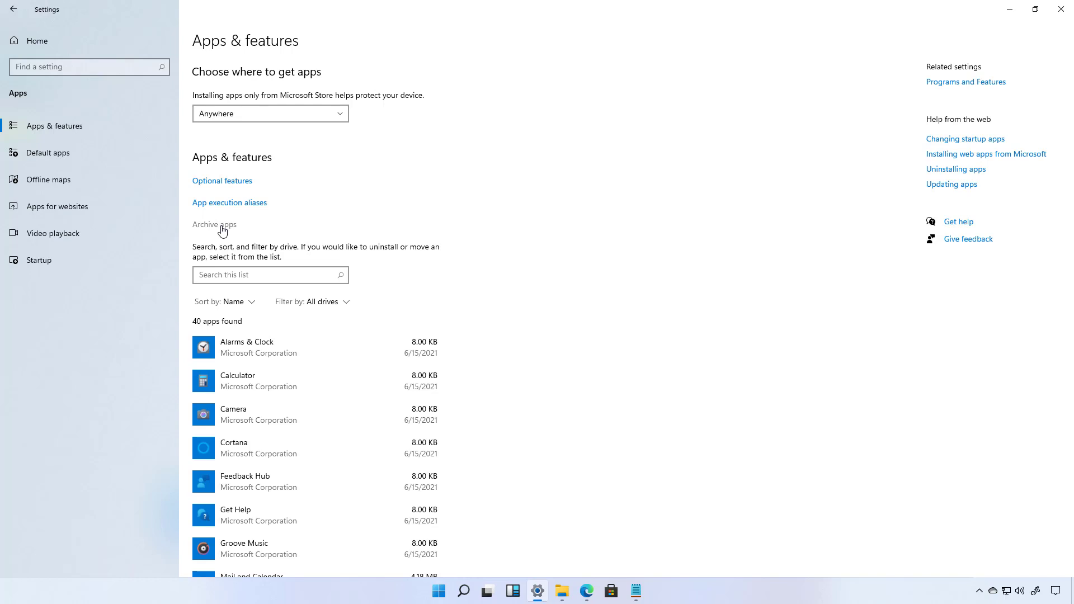
# Open the Archive apps page from Apps & features.
pyautogui.click(222, 225)
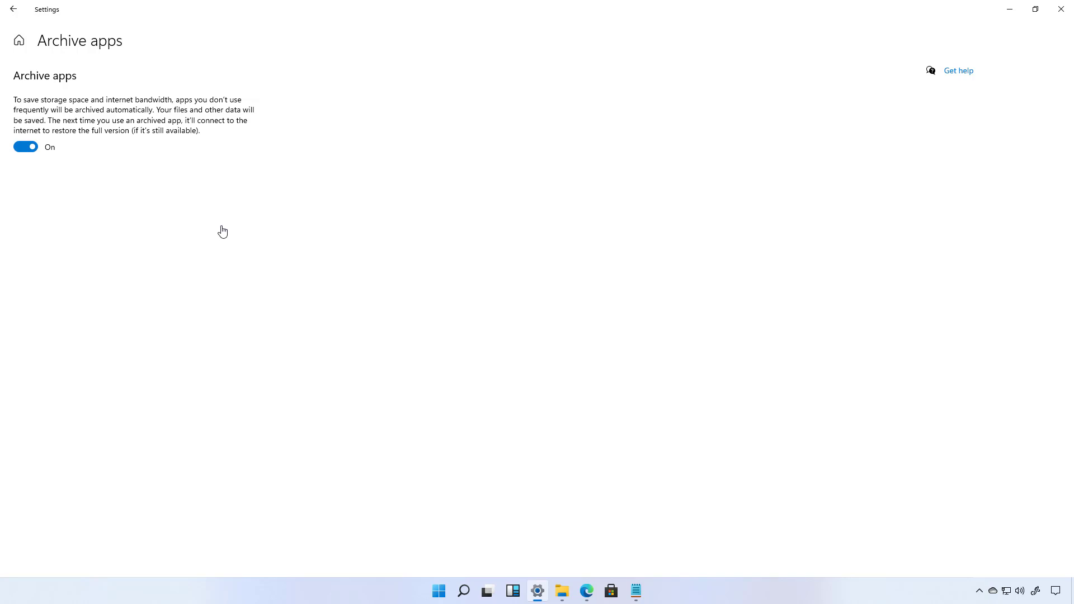
# Minimize Settings with Win+D to reveal the desktop.
pyautogui.press('super+d')
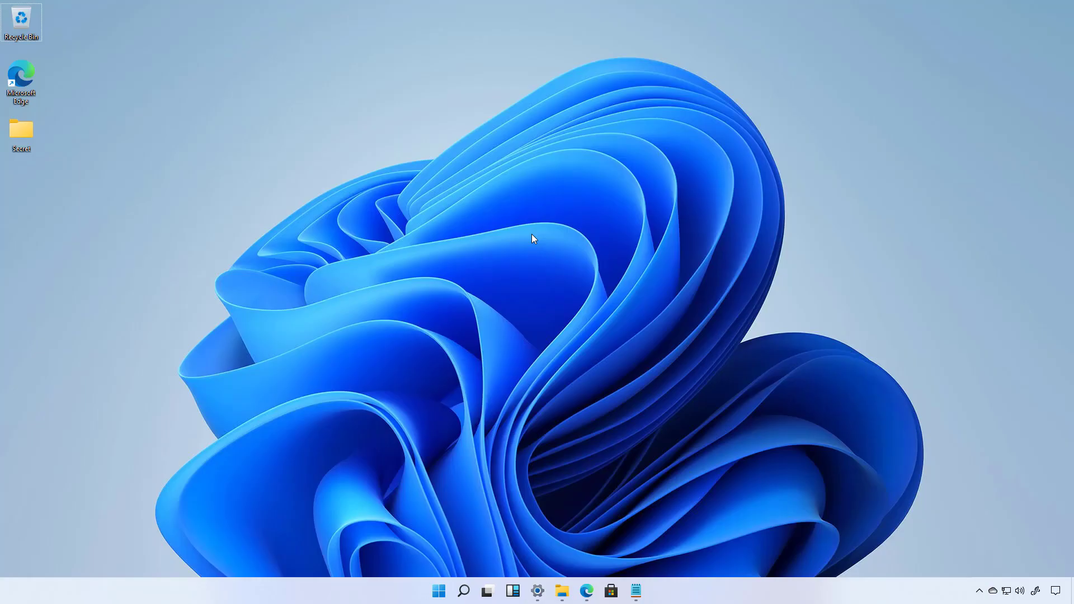